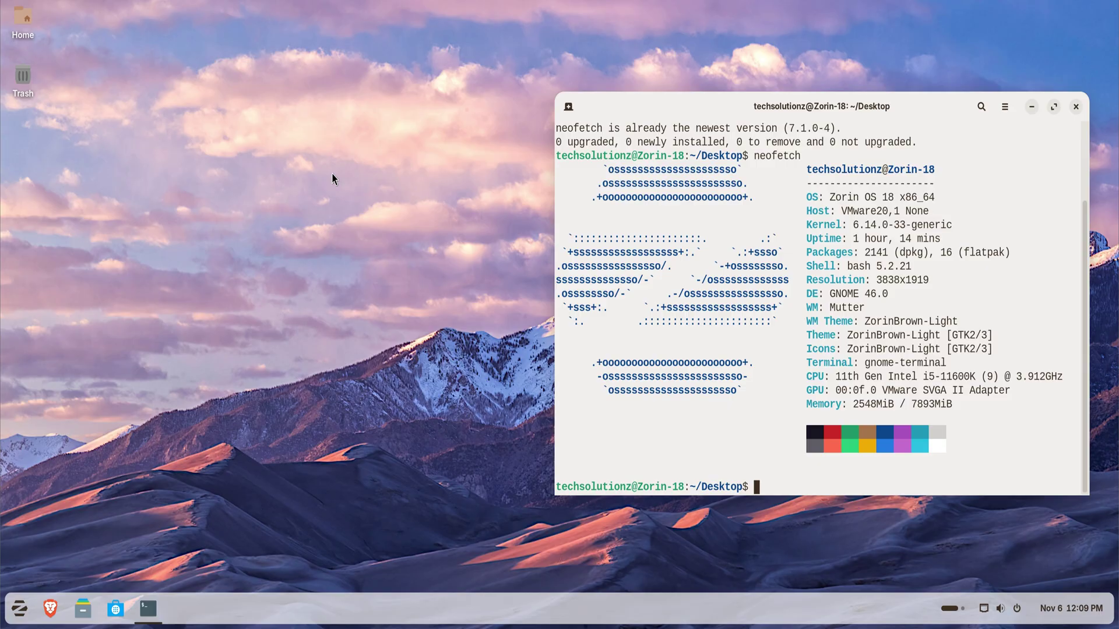
# Click the desktop to move focus off the terminal showing the neofetch output
pyautogui.click(126, 457)
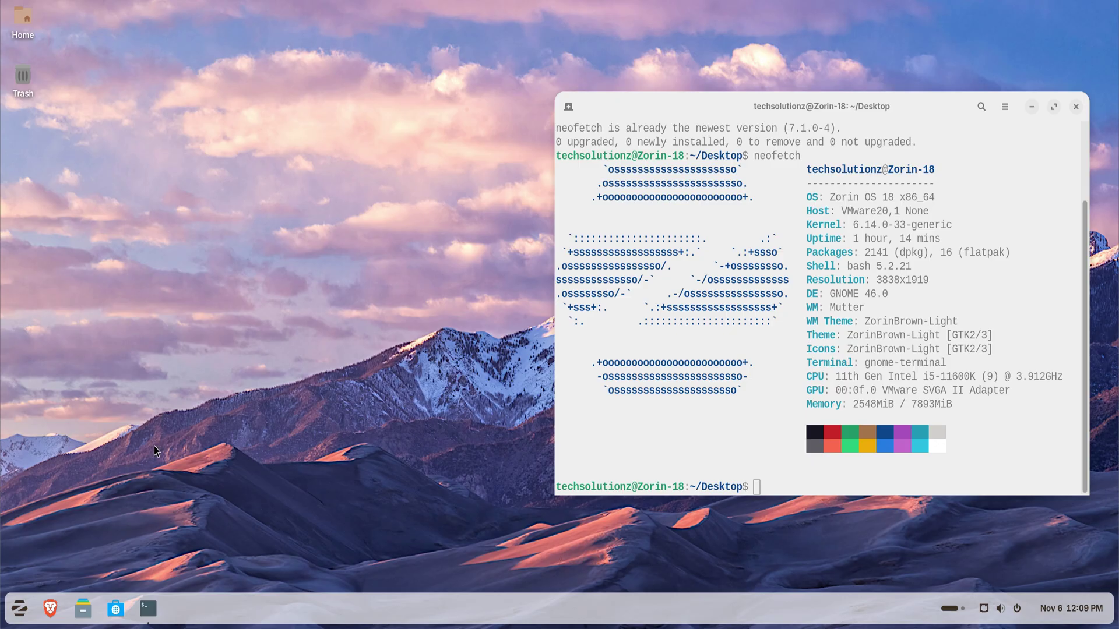
# Launch the Software store and search it for 'wine'
pyautogui.click(26, 609)
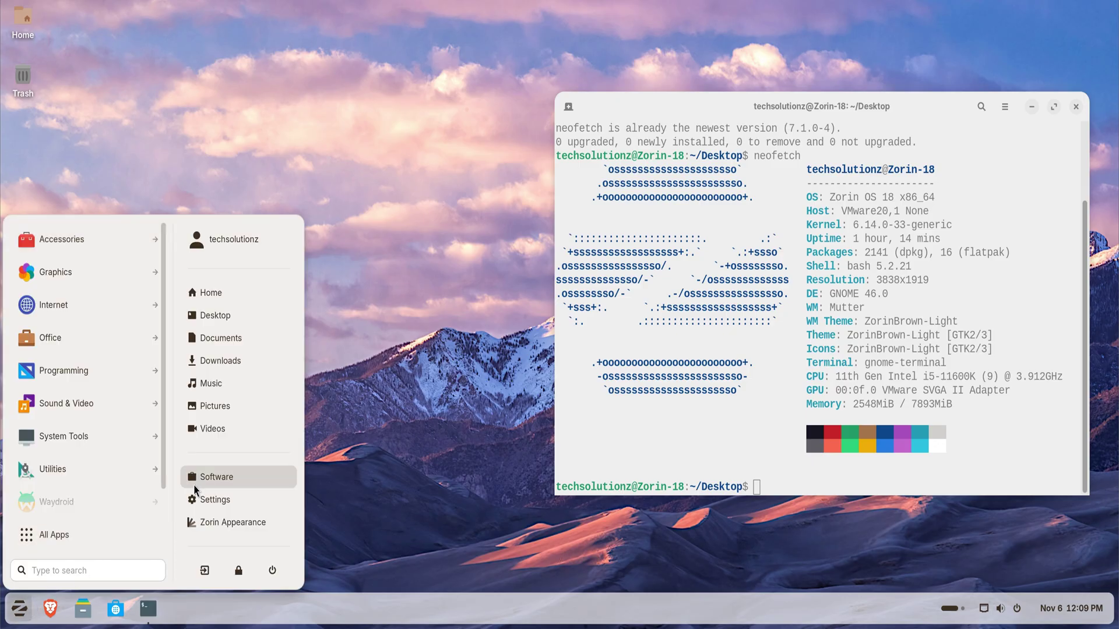
pyautogui.click(216, 477)
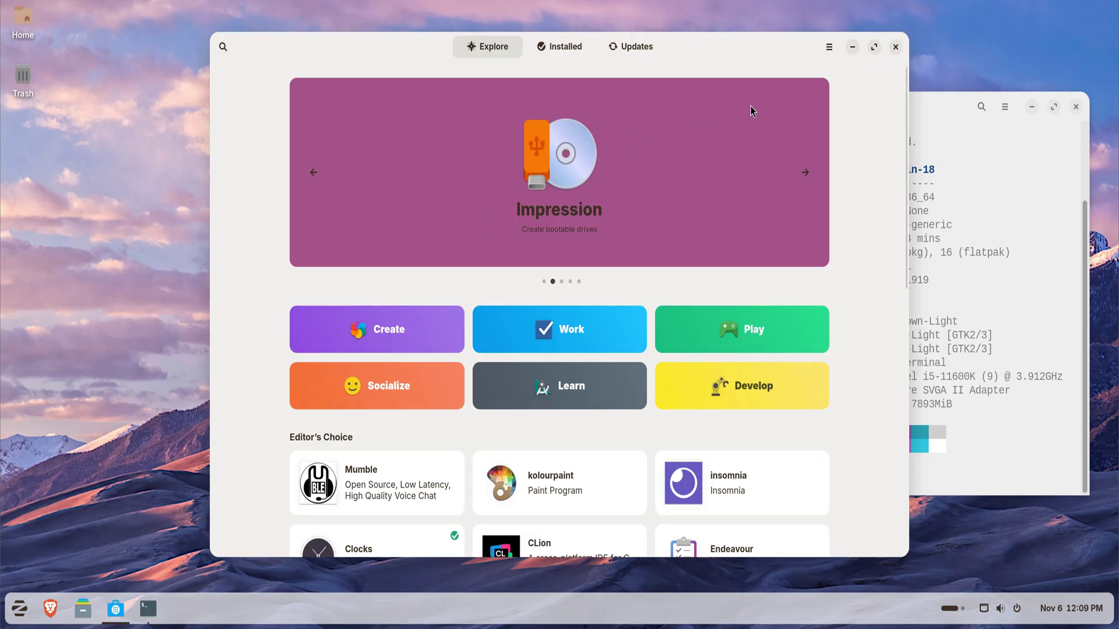
pyautogui.click(828, 48)
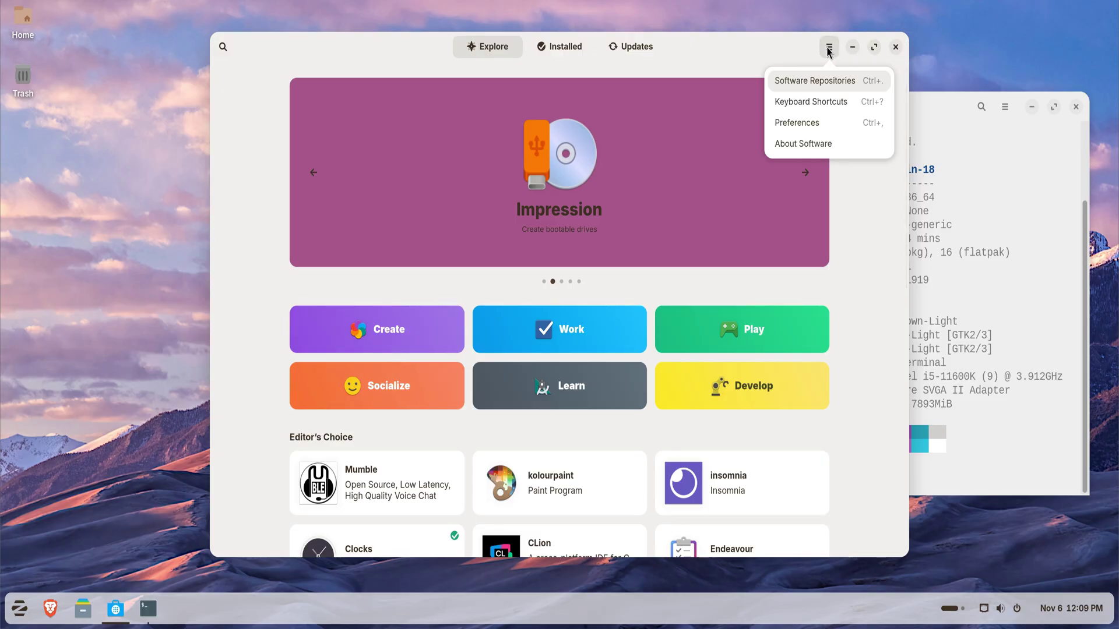
pyautogui.click(277, 70)
pyautogui.click(223, 47)
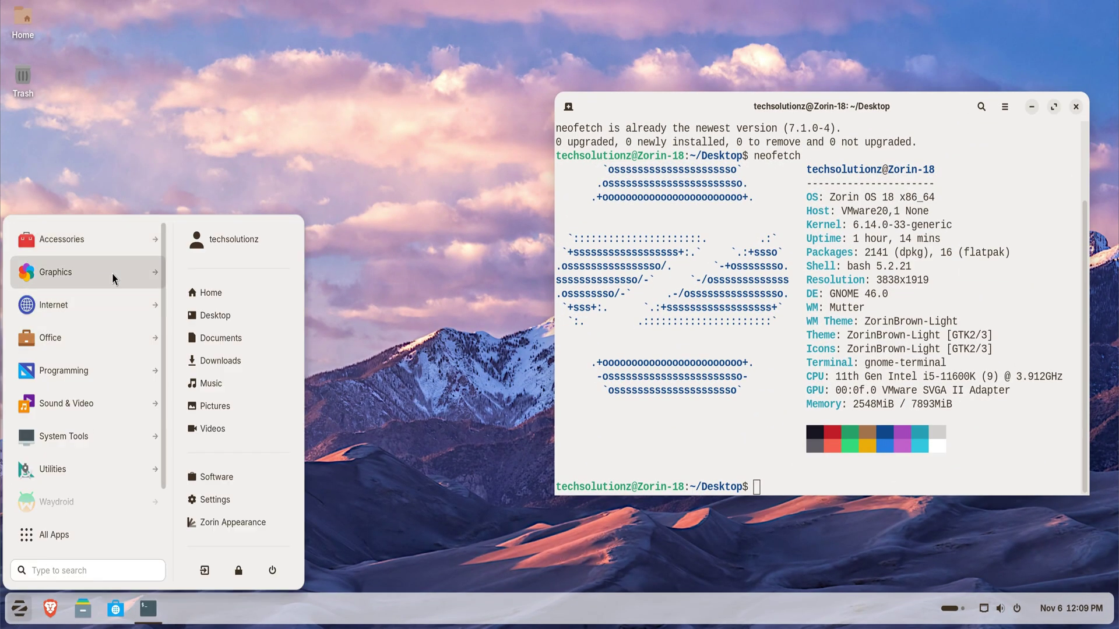
pyautogui.write('wine')
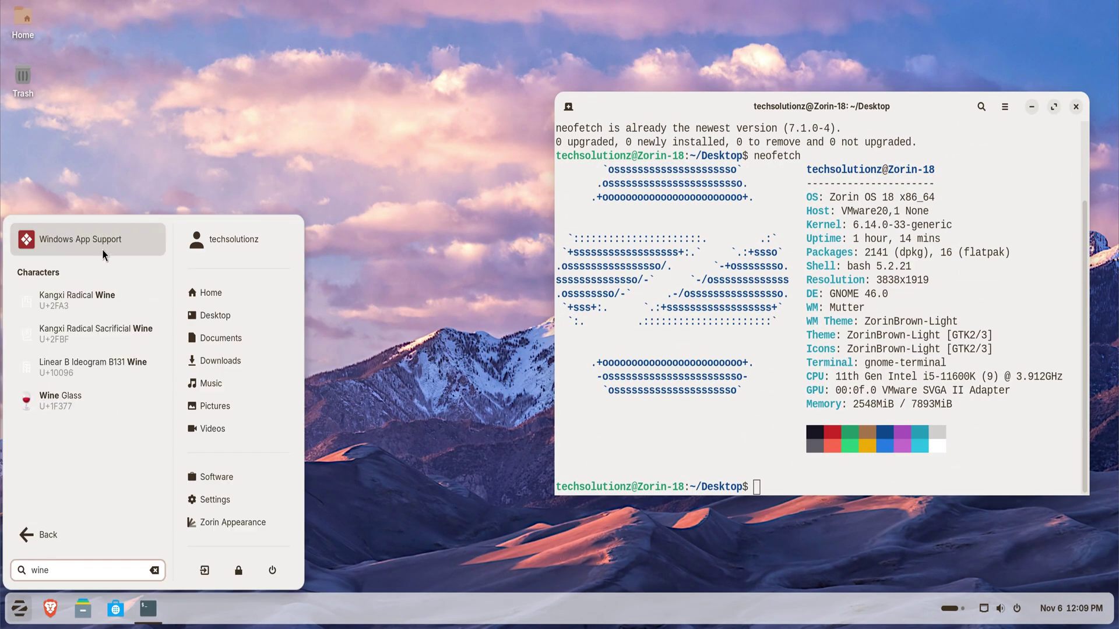
# Install Windows App Support with the account password, then close the terminal and store
pyautogui.click(102, 245)
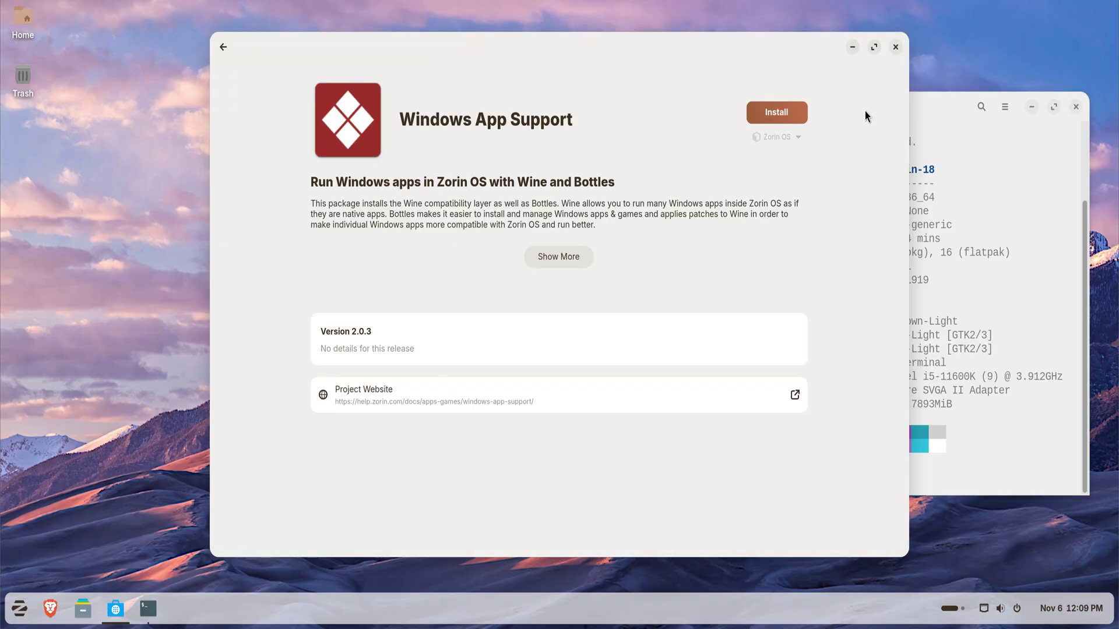
pyautogui.click(800, 113)
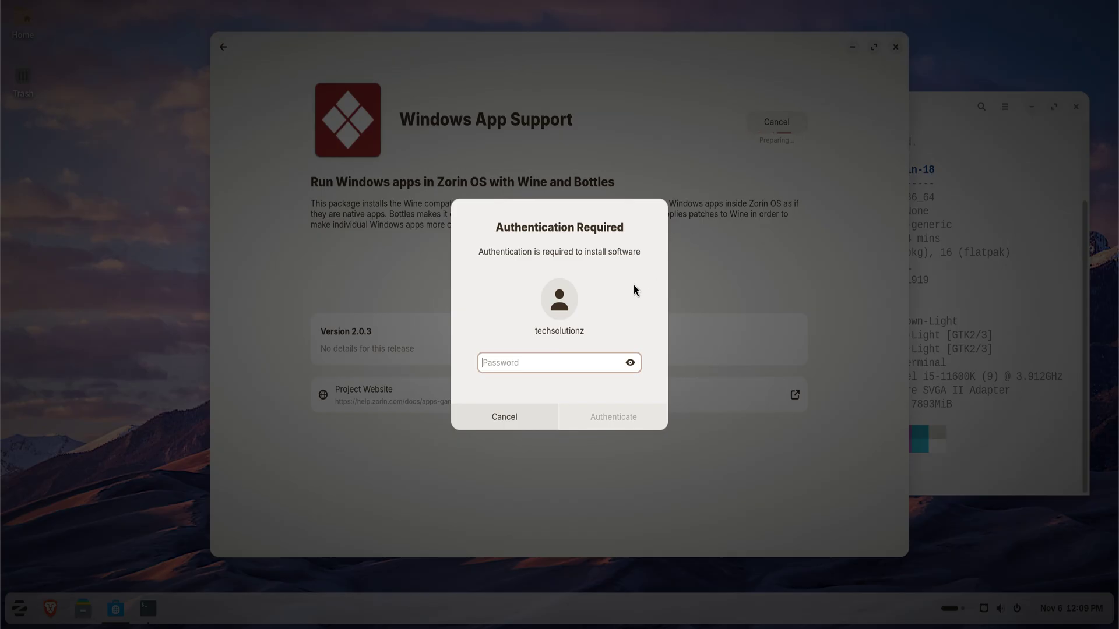
pyautogui.write('******')
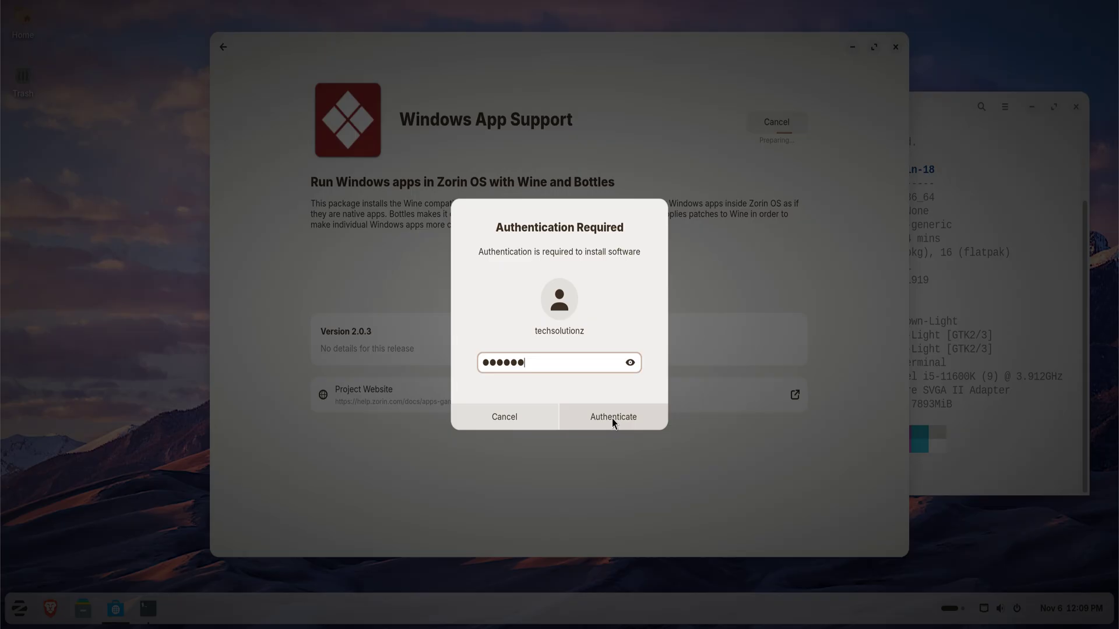
pyautogui.click(612, 419)
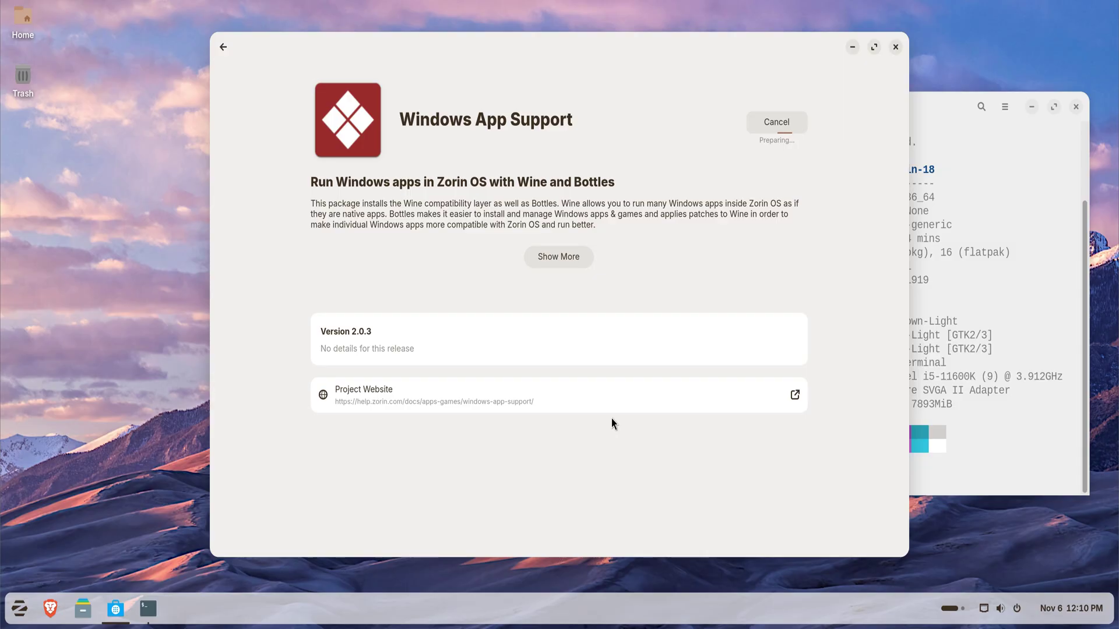
pyautogui.click(1071, 103)
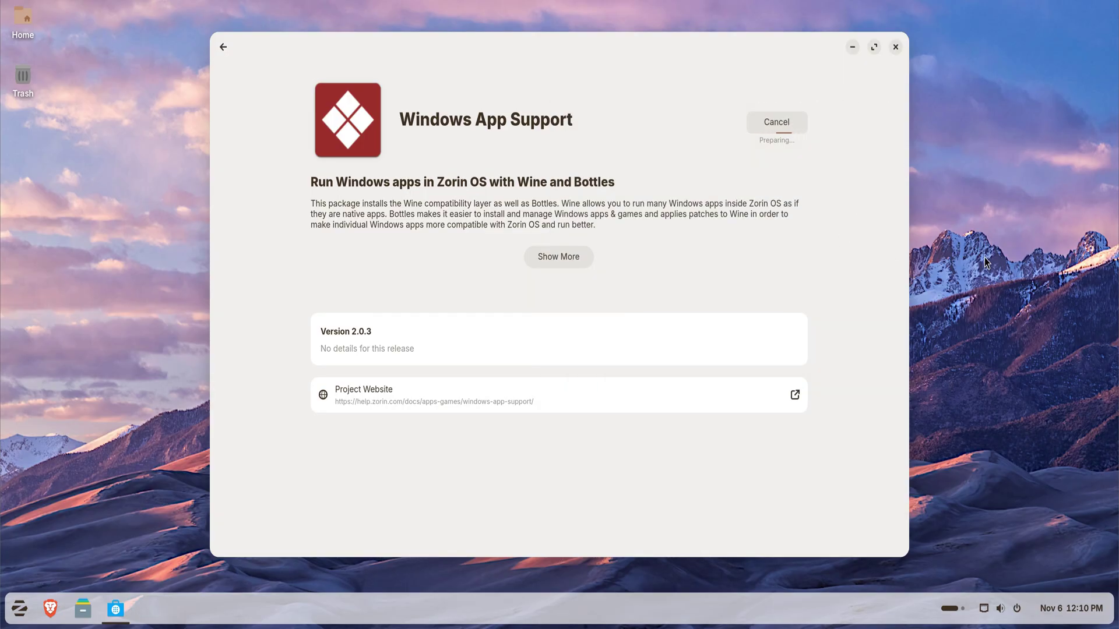
pyautogui.click(896, 46)
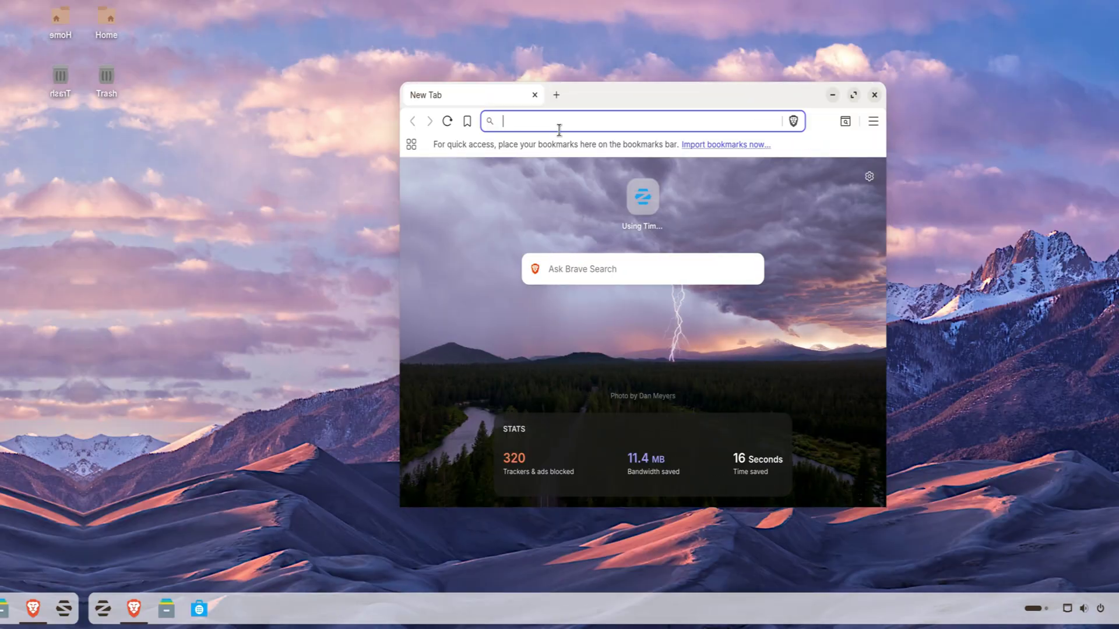
# Search the web for 'notepad++' in Brave
pyautogui.write('nio')
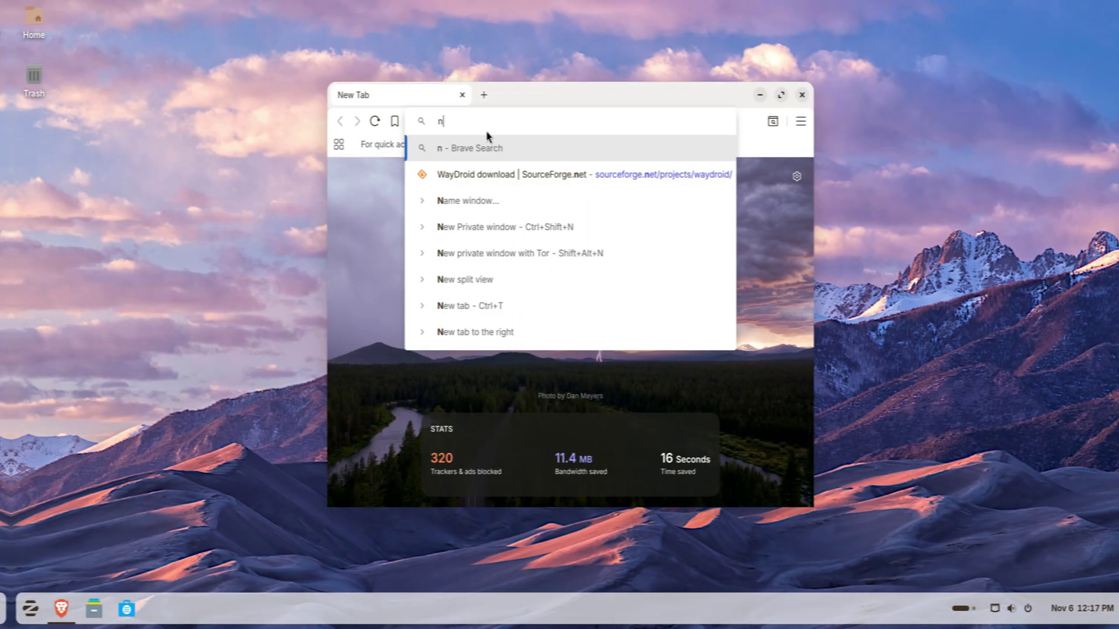
pyautogui.press('BackSpace')
pyautogui.press('BackSpace')
pyautogui.write('otepa')
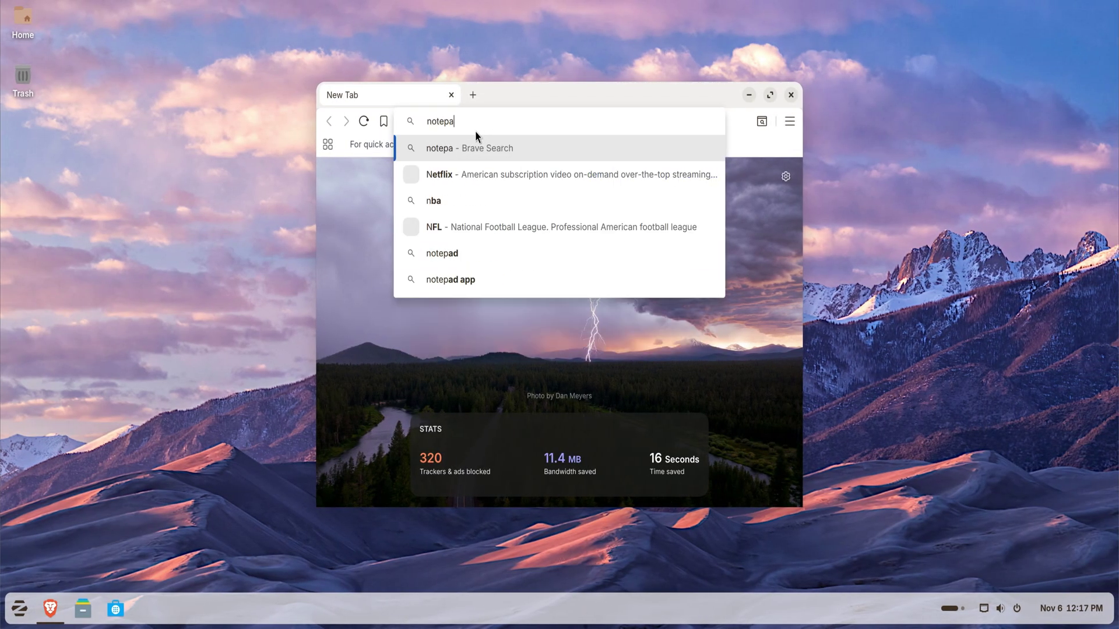
pyautogui.write('d++')
pyautogui.press('Return')
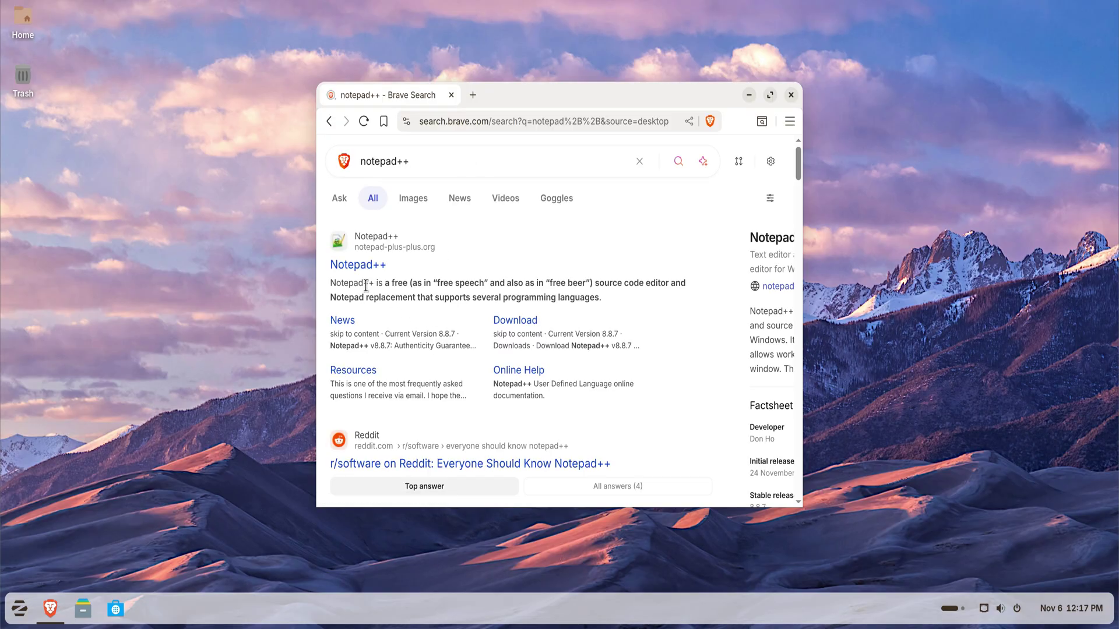
# Download and save the Notepad++ v8.8.5 x64 installer, then view the download history
pyautogui.click(530, 325)
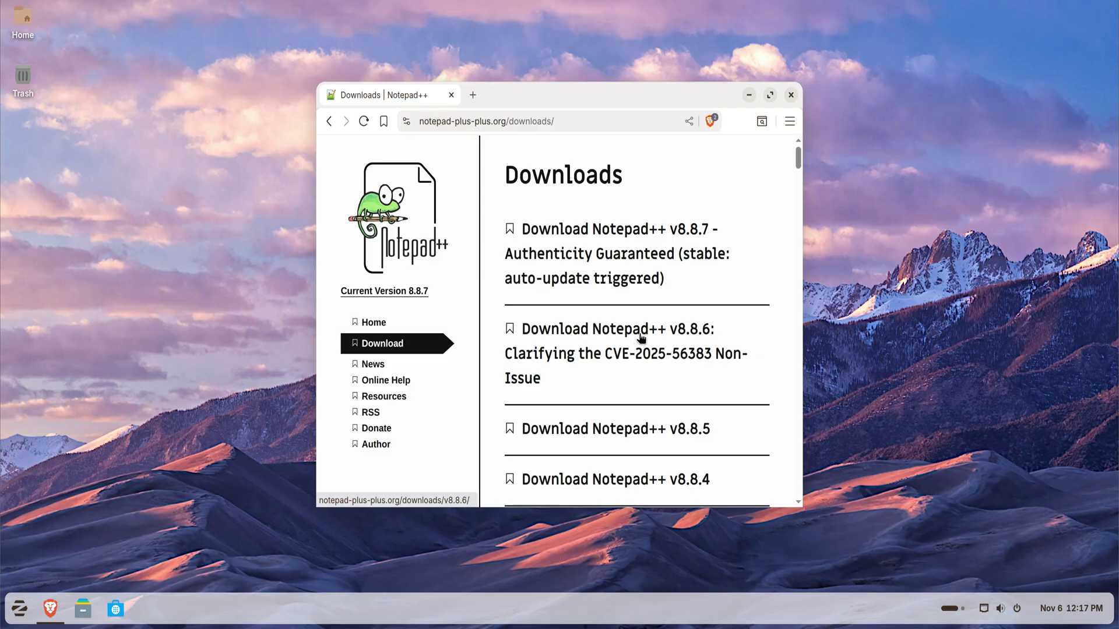
pyautogui.click(638, 434)
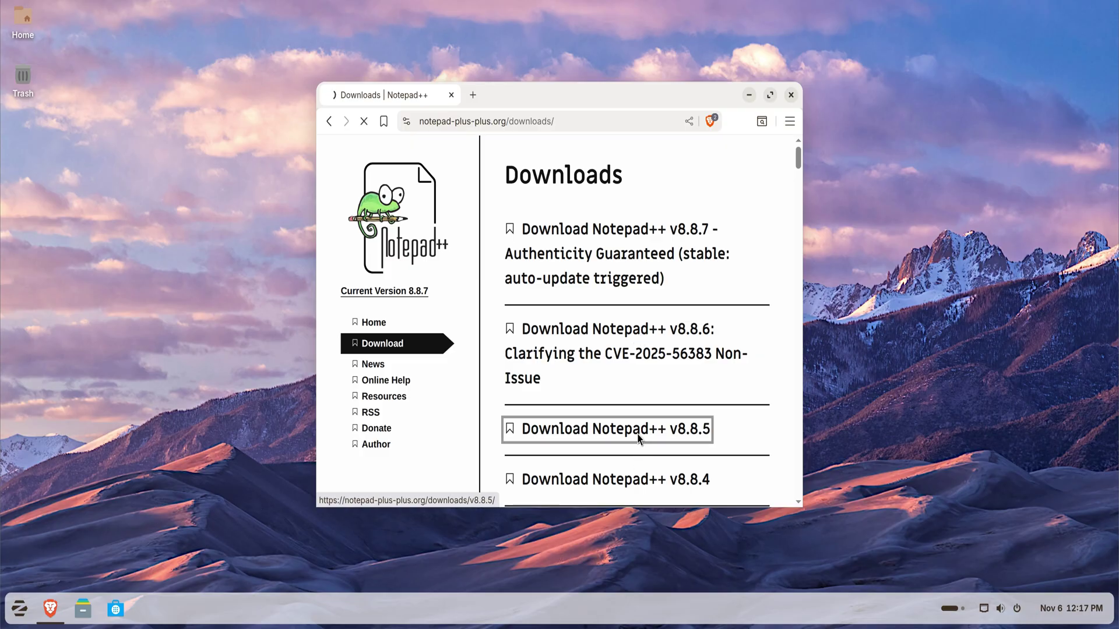
pyautogui.click(638, 403)
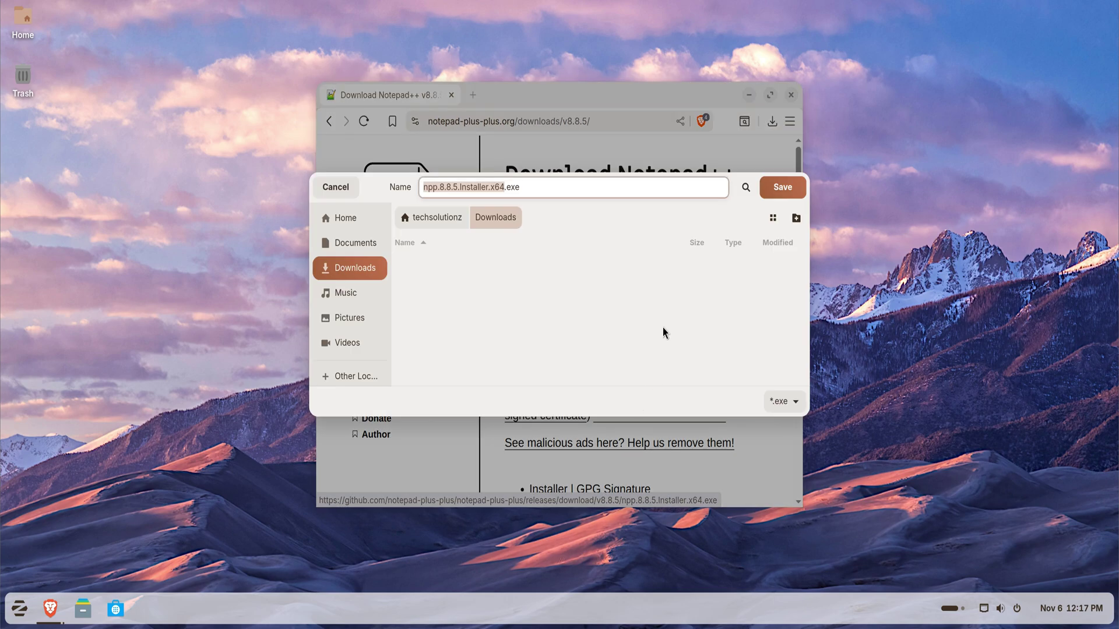
pyautogui.click(784, 188)
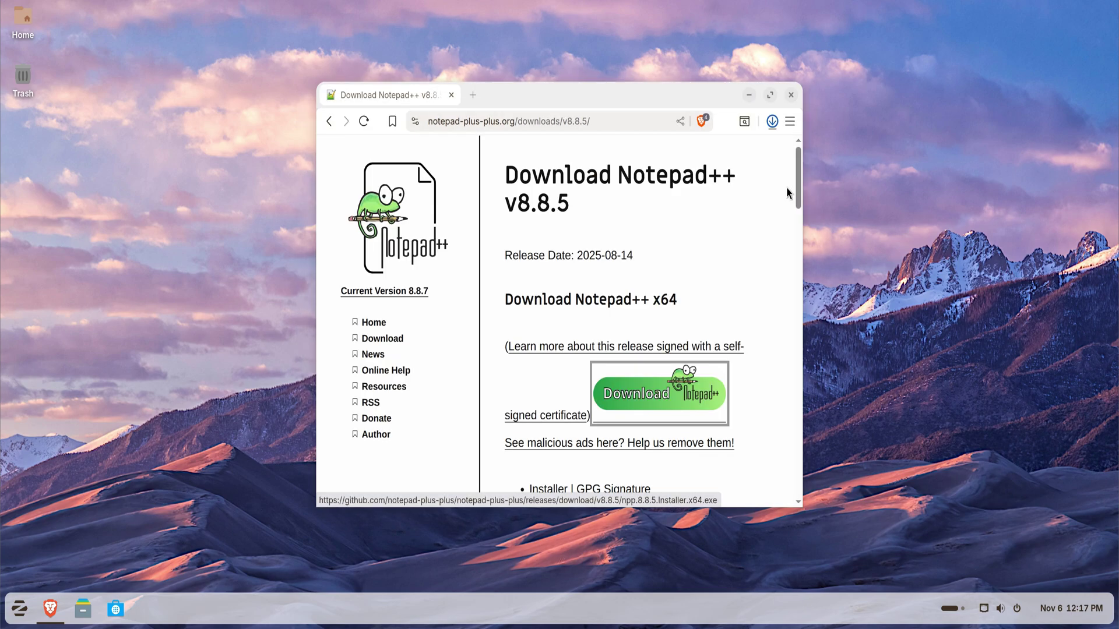
pyautogui.click(770, 123)
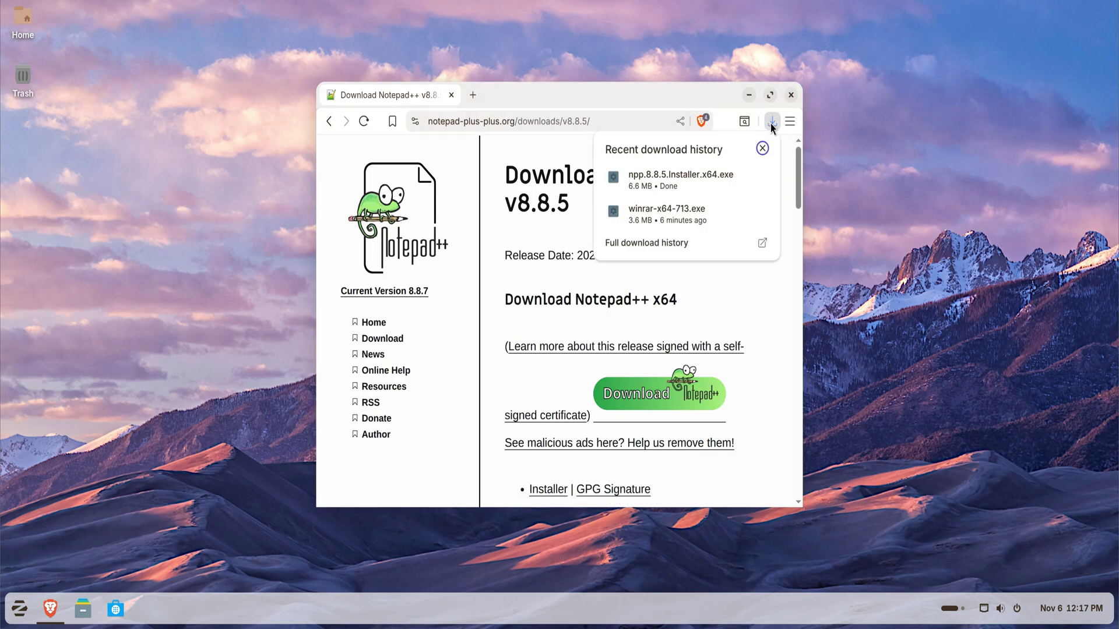
# Close Brave and run the downloaded Notepad++ installer as a Windows application, accepting the warning
pyautogui.click(722, 177)
pyautogui.click(791, 95)
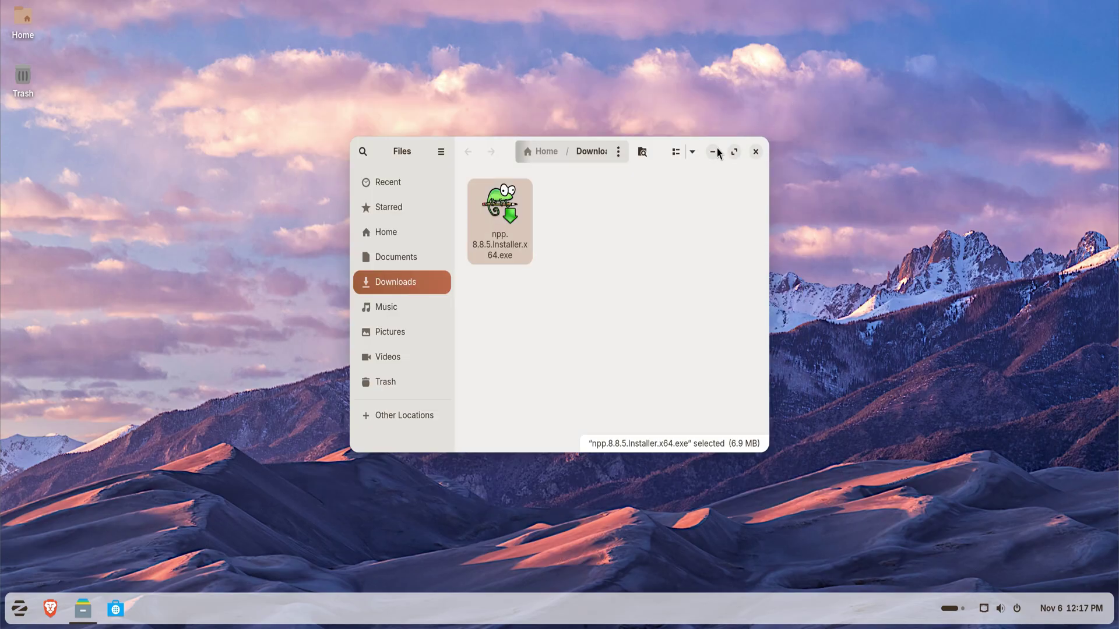
pyautogui.rightClick(516, 211)
pyautogui.click(546, 224)
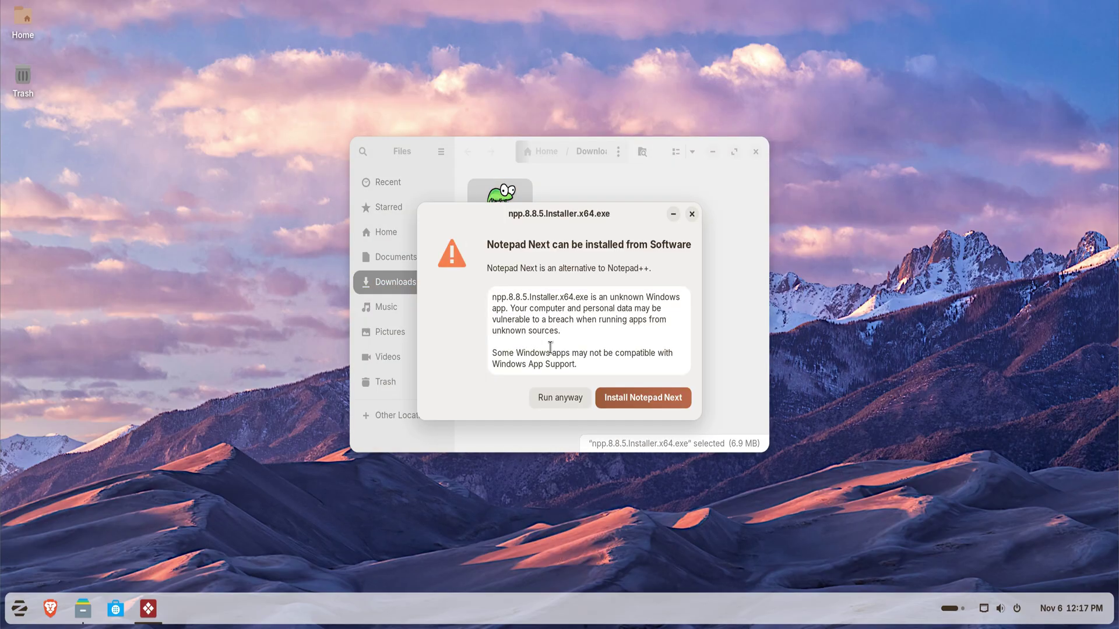
pyautogui.click(548, 396)
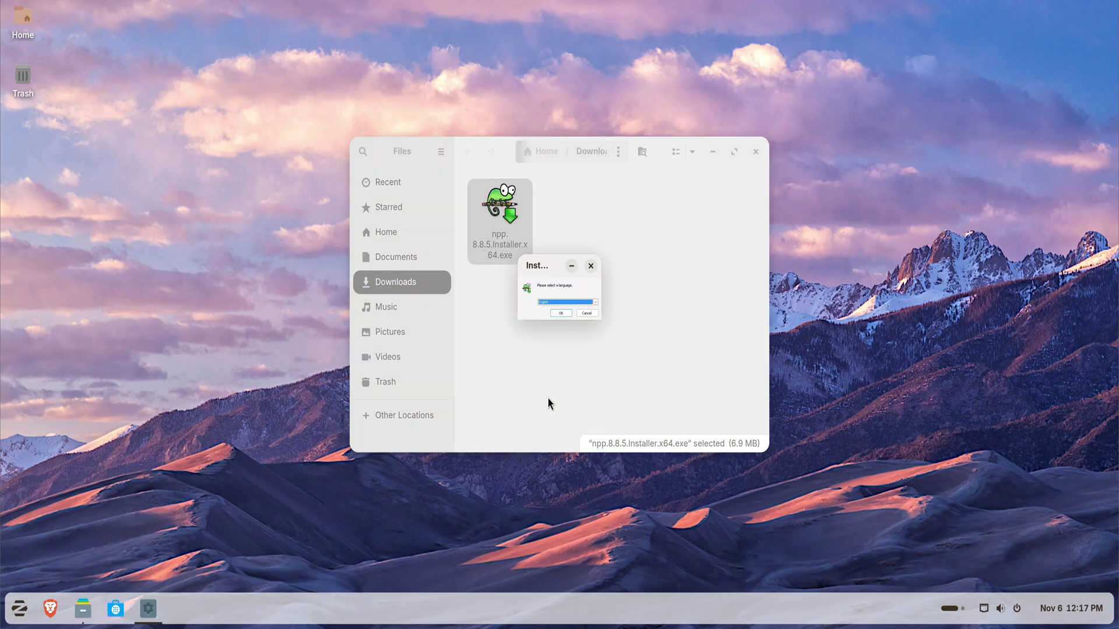
# Install Notepad++ v8.8.5 with default language, folder and components, then finish
pyautogui.click(562, 313)
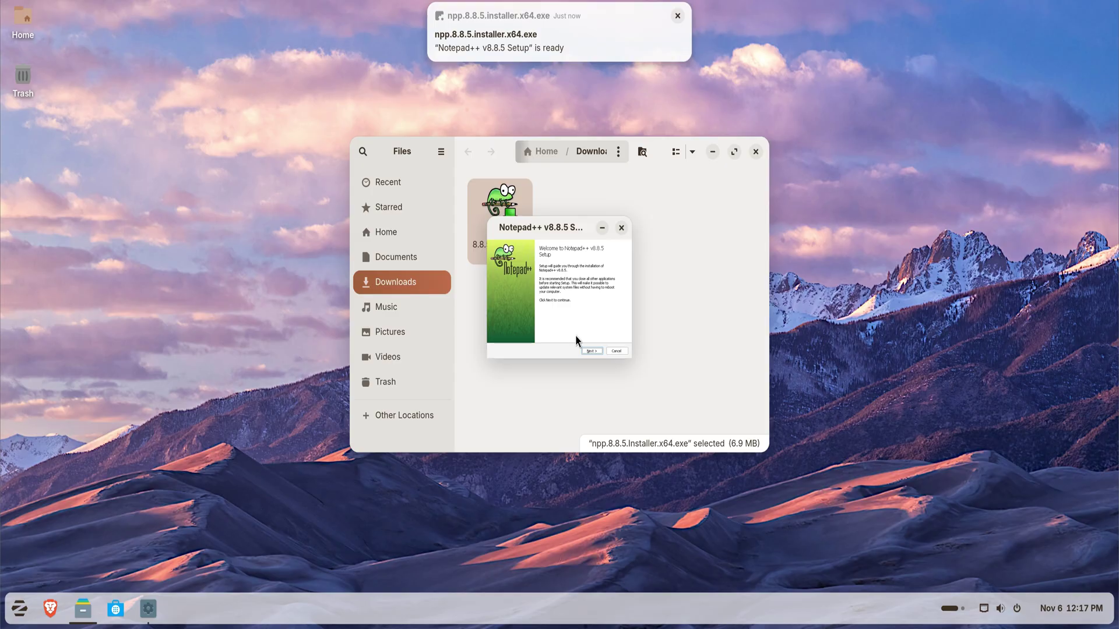
pyautogui.click(592, 351)
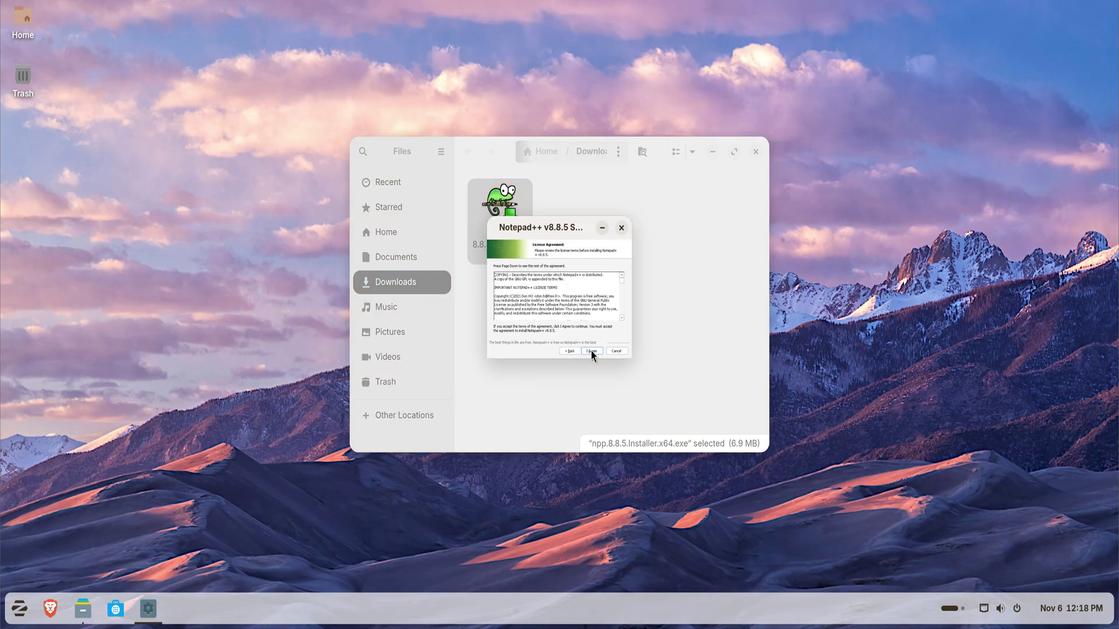
pyautogui.click(592, 350)
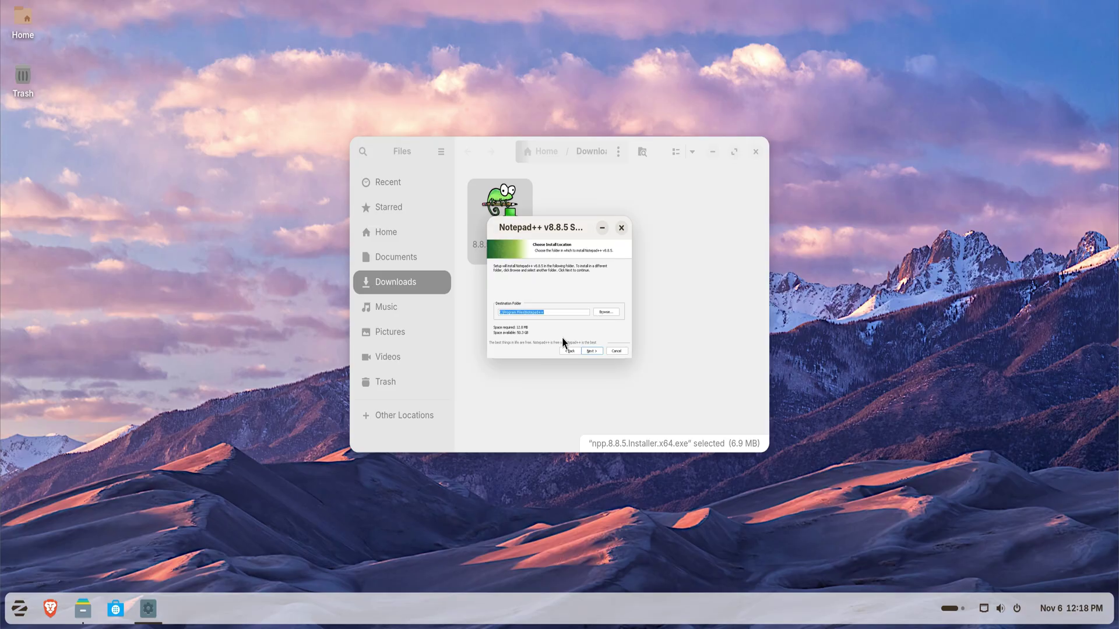
pyautogui.click(590, 351)
pyautogui.click(592, 348)
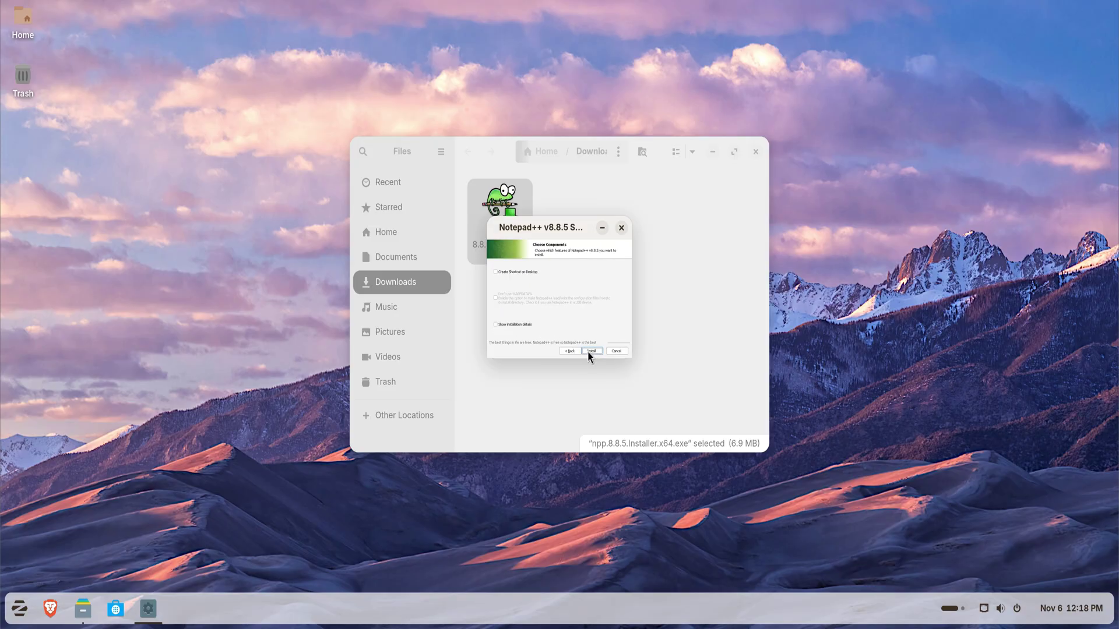
pyautogui.click(590, 351)
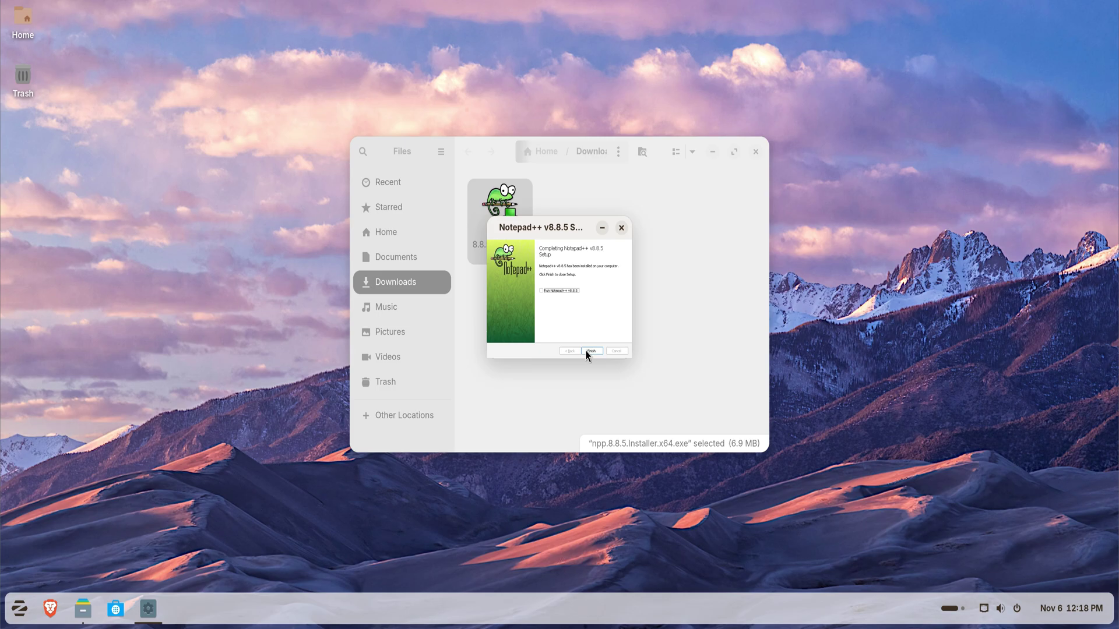
pyautogui.click(587, 352)
# Close Downloads and add a Notepad++ desktop shortcut from the Wine group in the applications menu
pyautogui.click(756, 151)
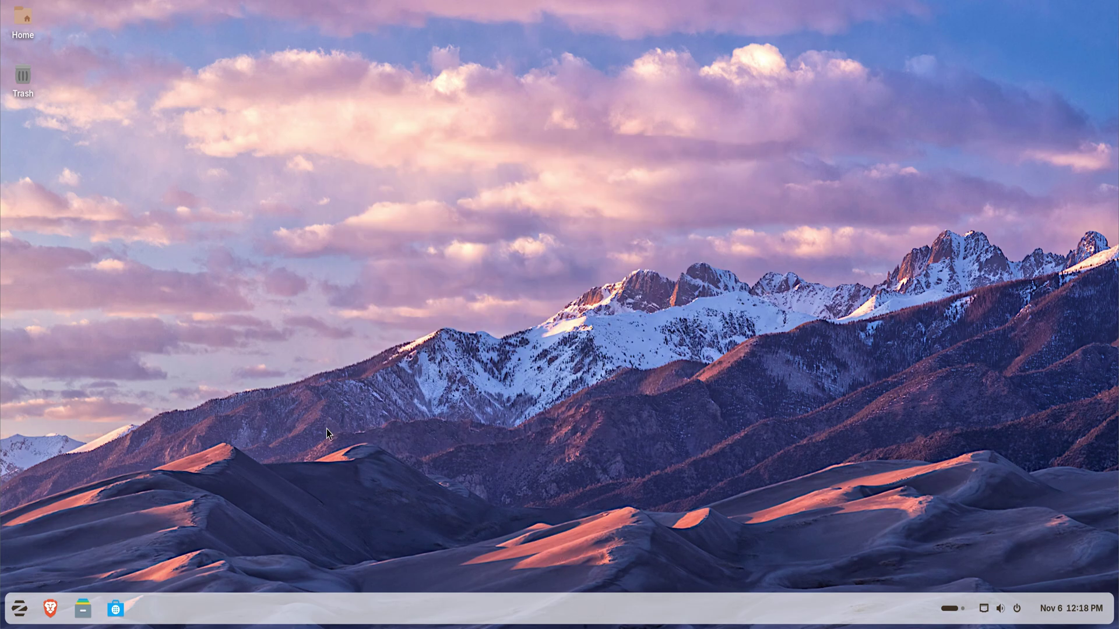
pyautogui.click(19, 608)
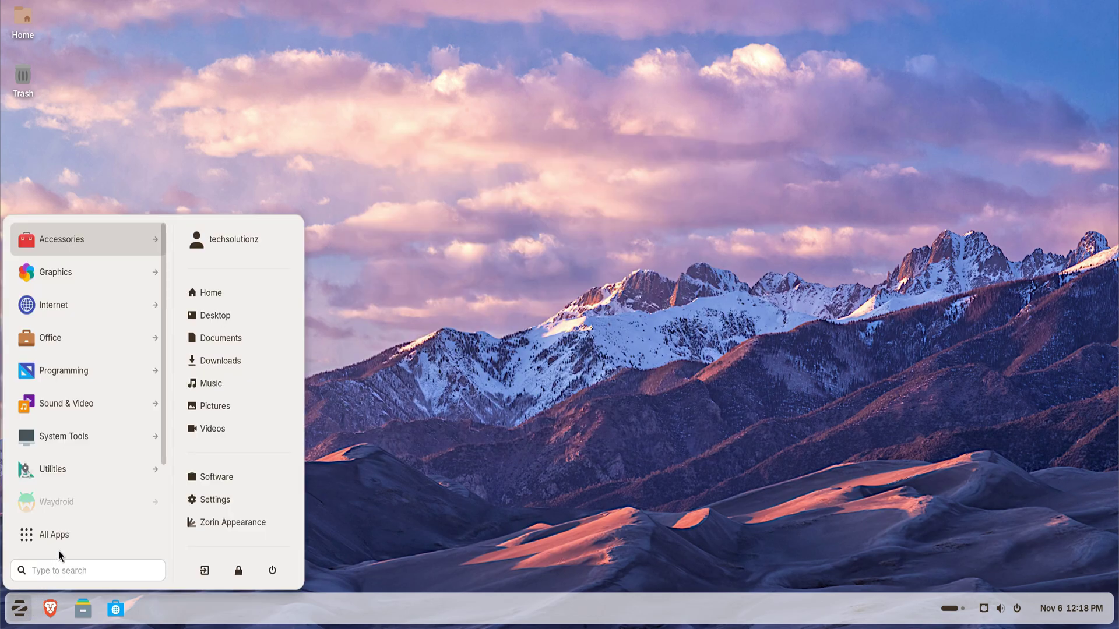
pyautogui.scroll(-3, 135, 433)
pyautogui.click(123, 509)
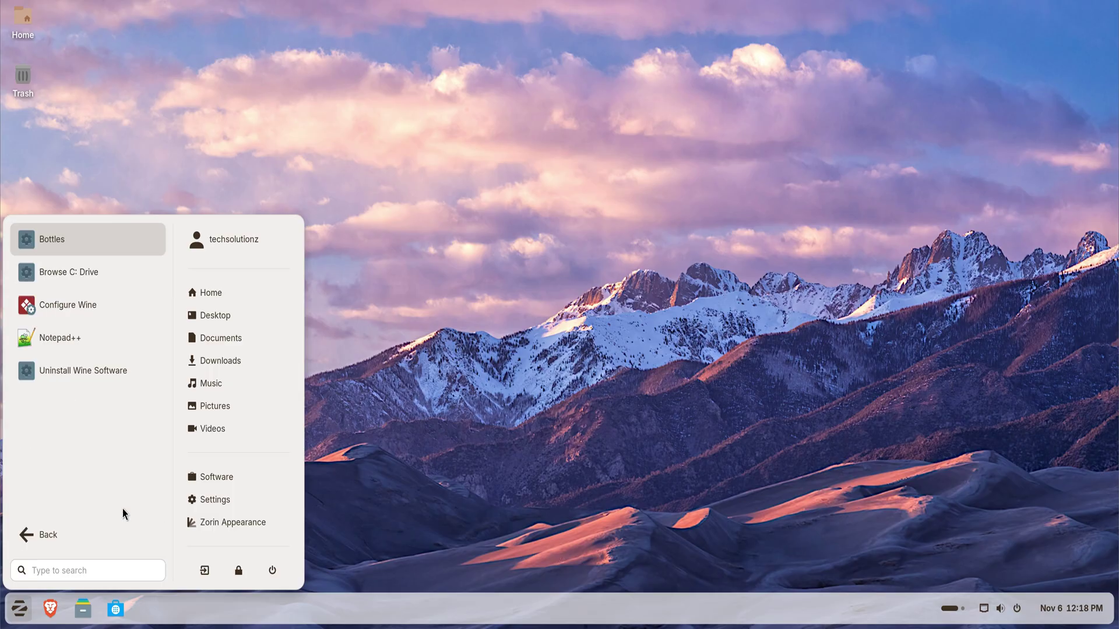
pyautogui.rightClick(60, 344)
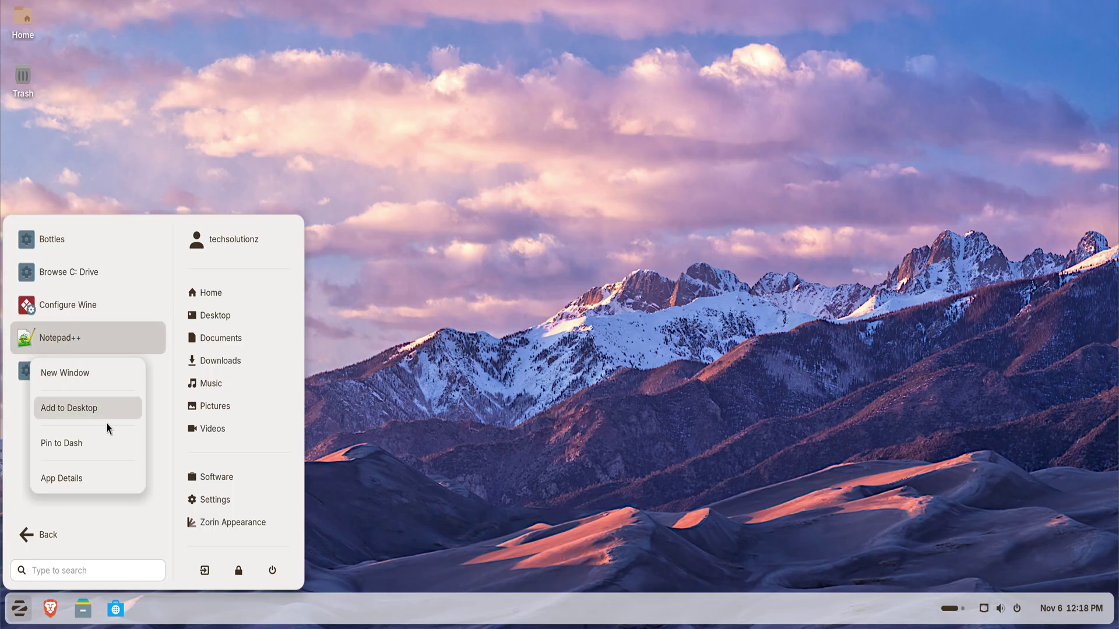
pyautogui.click(93, 412)
pyautogui.click(380, 246)
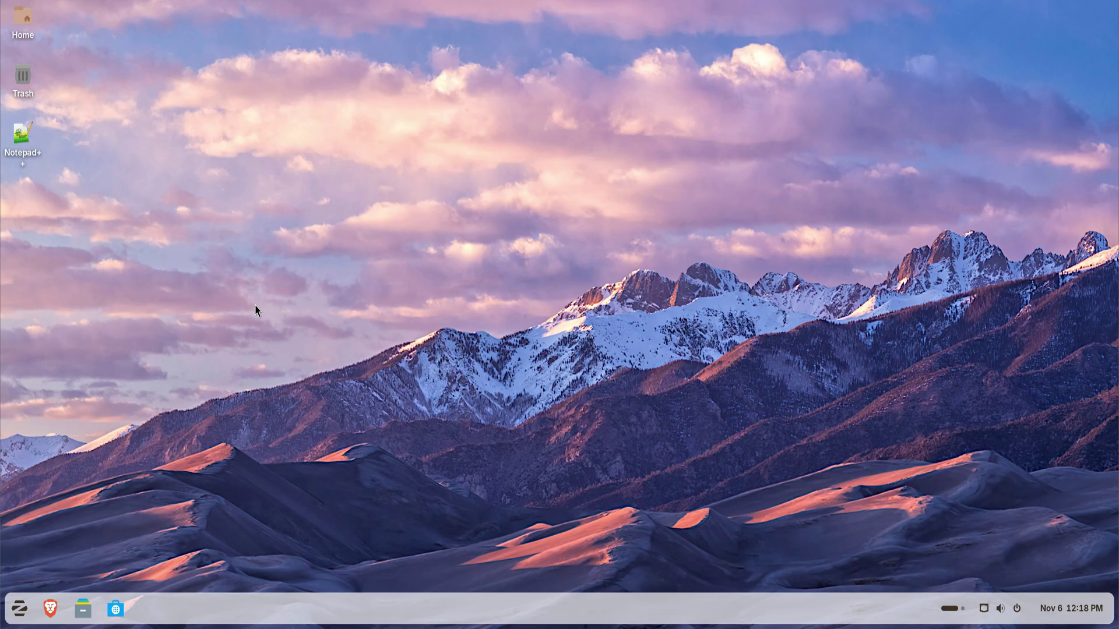
# Launch Wine's Uninstall Wine Software tool from the applications menu
pyautogui.click(19, 608)
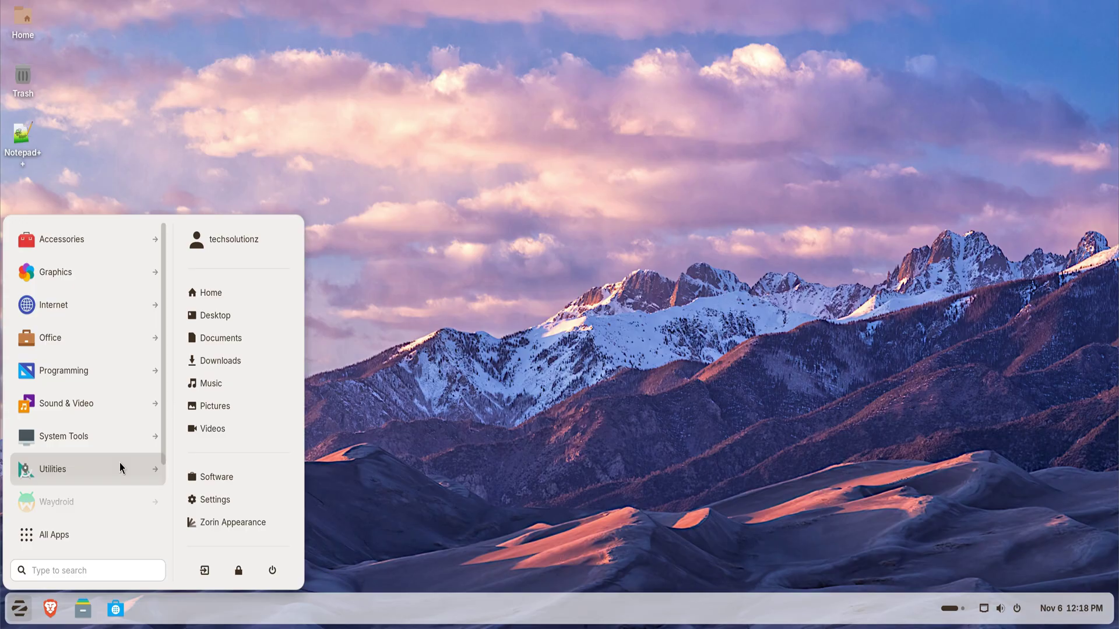
pyautogui.scroll(-2, 120, 463)
pyautogui.click(113, 511)
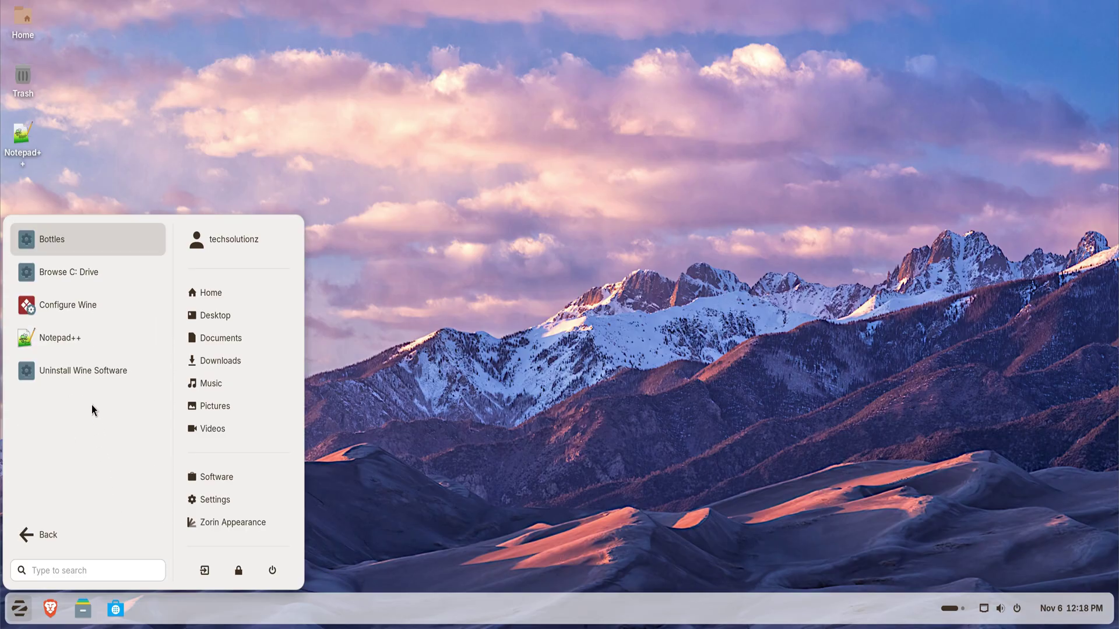
pyautogui.click(80, 372)
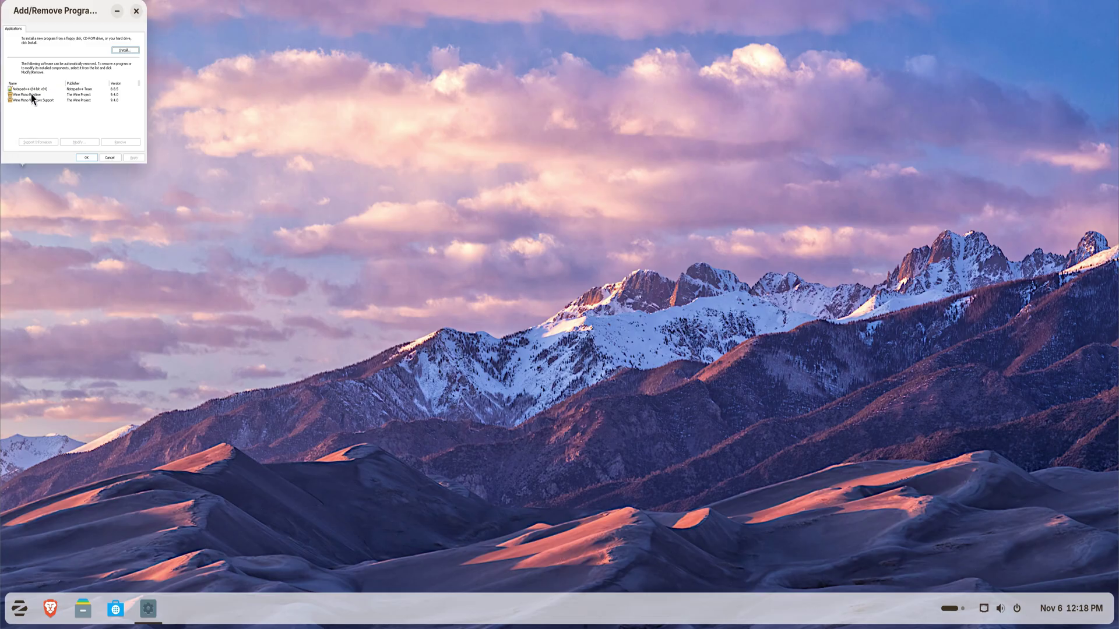
# Uninstall Notepad++ without keeping its settings, then close the add/remove programs window
pyautogui.click(32, 89)
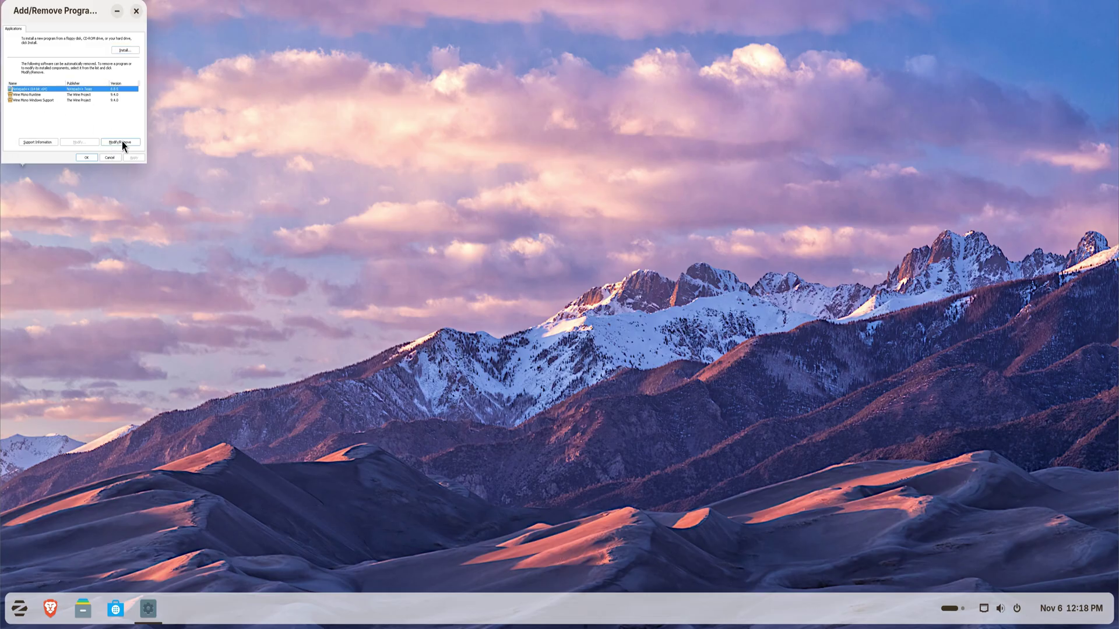
pyautogui.click(122, 144)
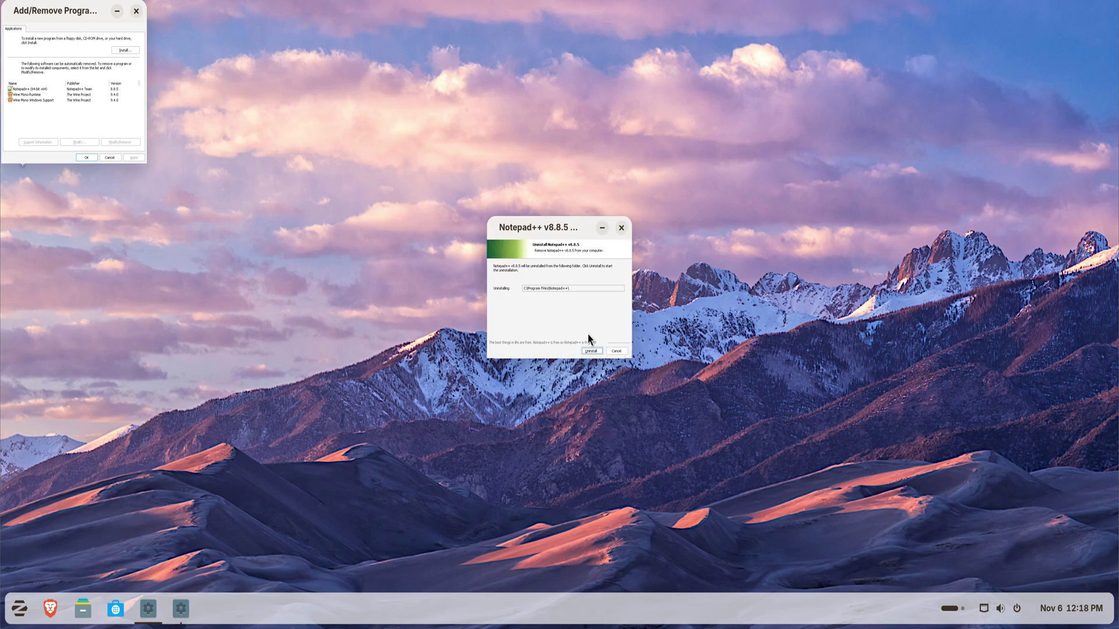
pyautogui.click(591, 350)
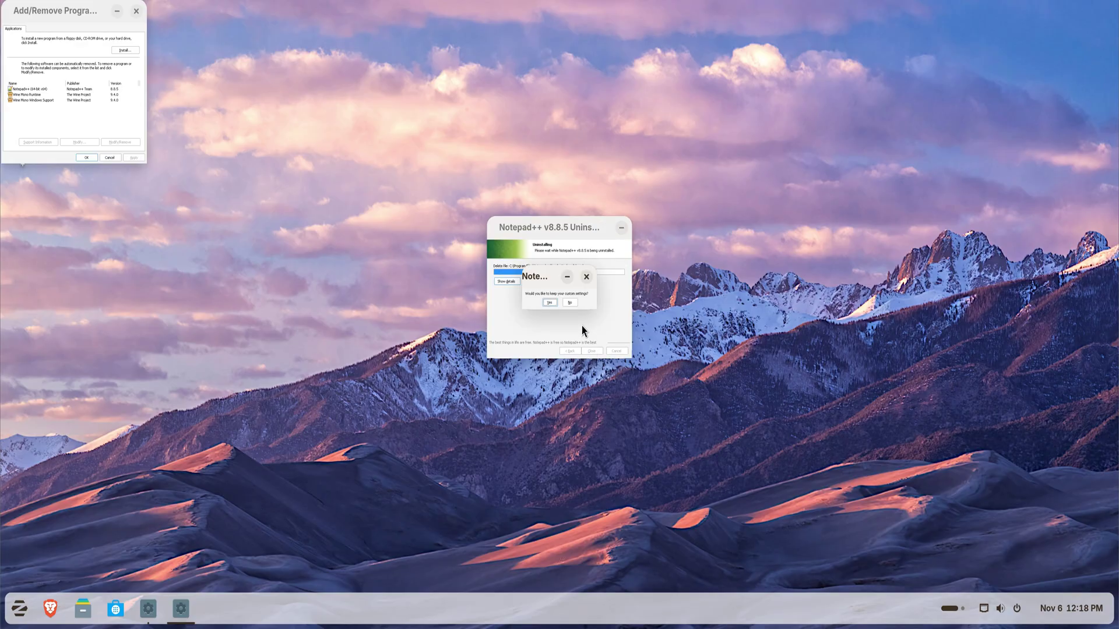
pyautogui.click(569, 302)
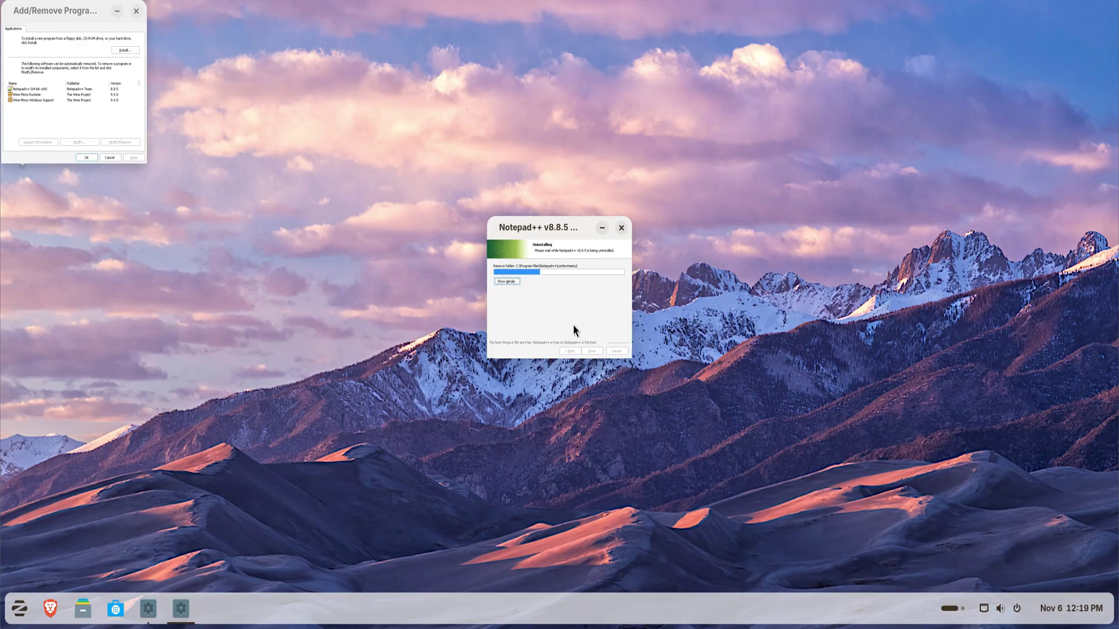
pyautogui.click(590, 351)
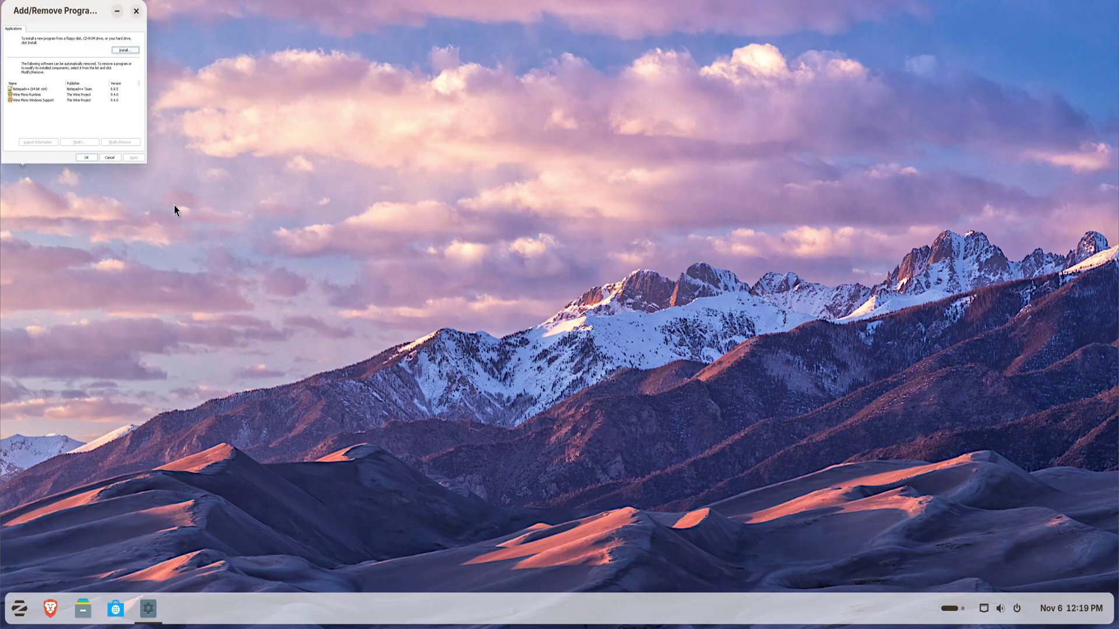
pyautogui.click(86, 158)
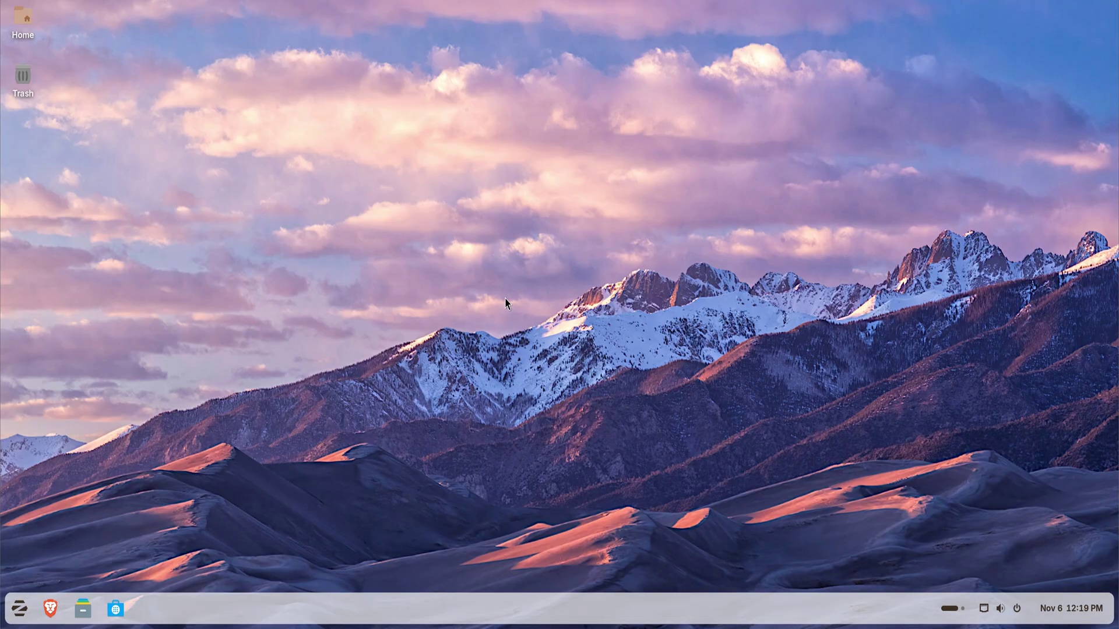
# Install Winetricks found by searching 'wine', authenticate with the account password, then close Software
pyautogui.click(20, 609)
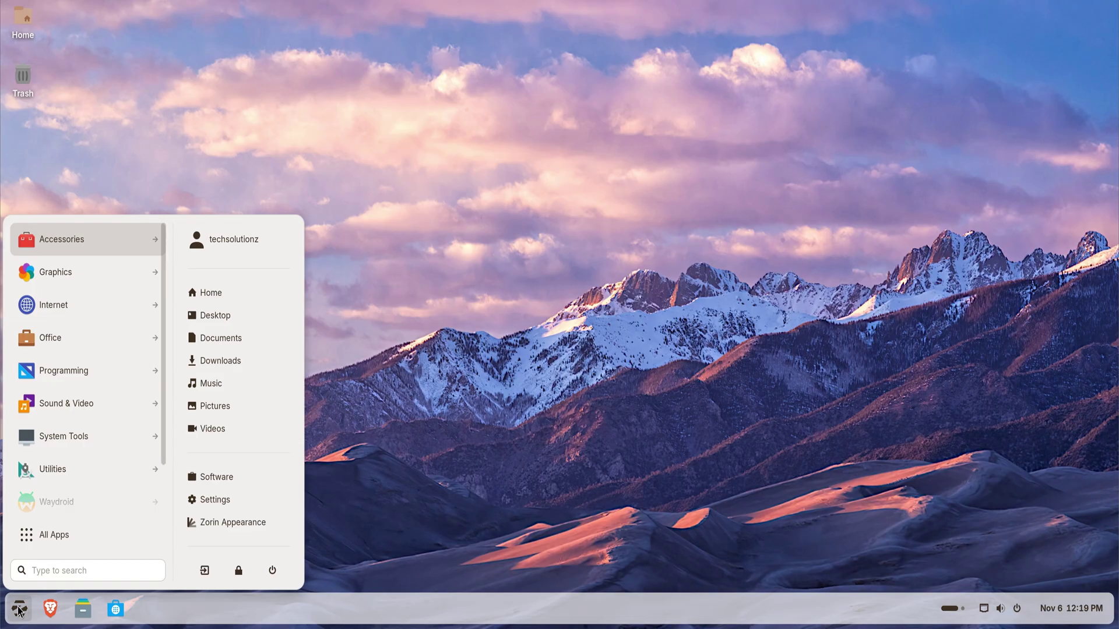
pyautogui.write('wine')
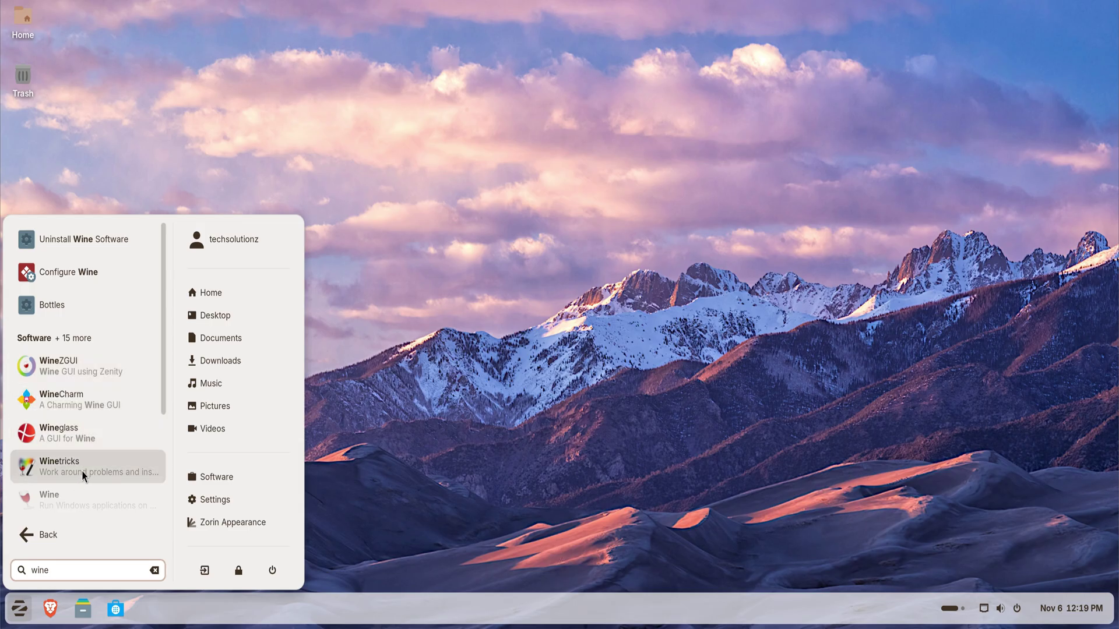
pyautogui.click(83, 475)
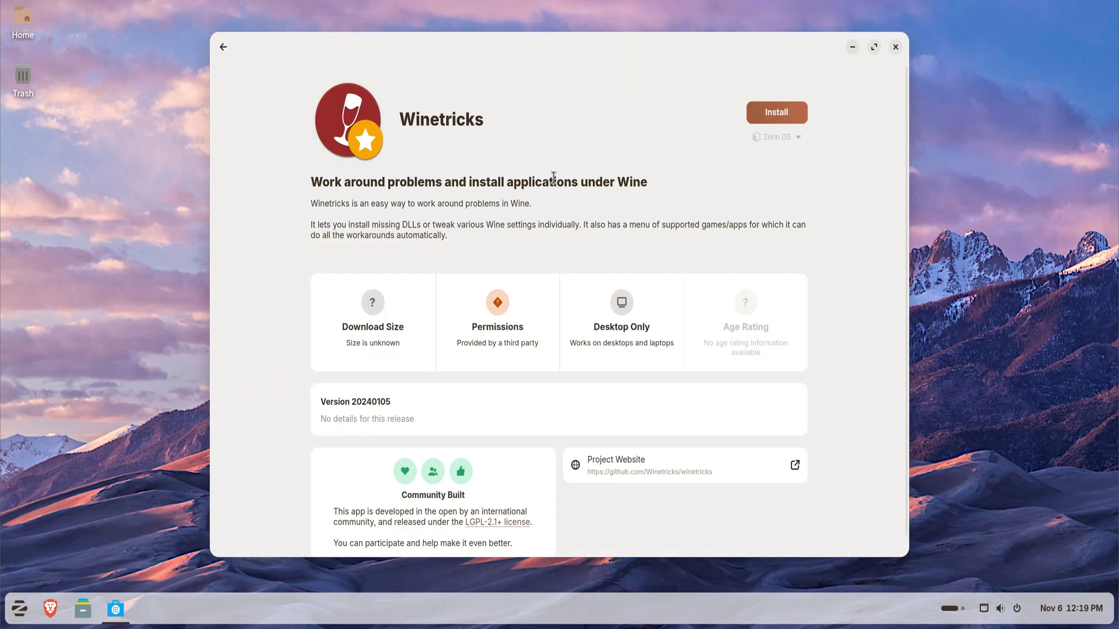
pyautogui.click(777, 112)
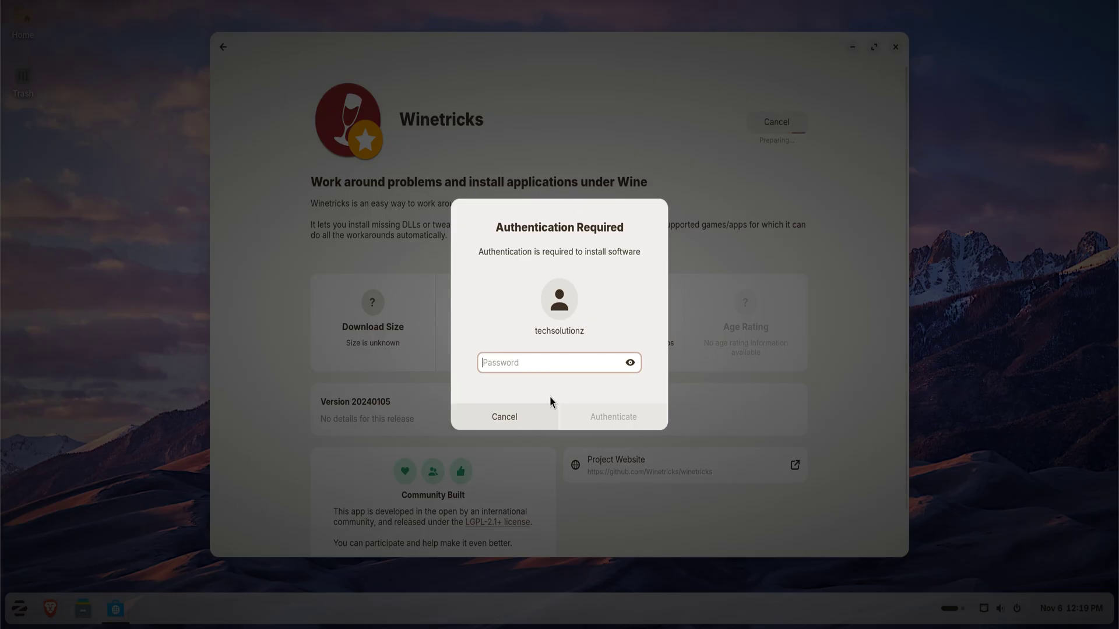
pyautogui.write('******')
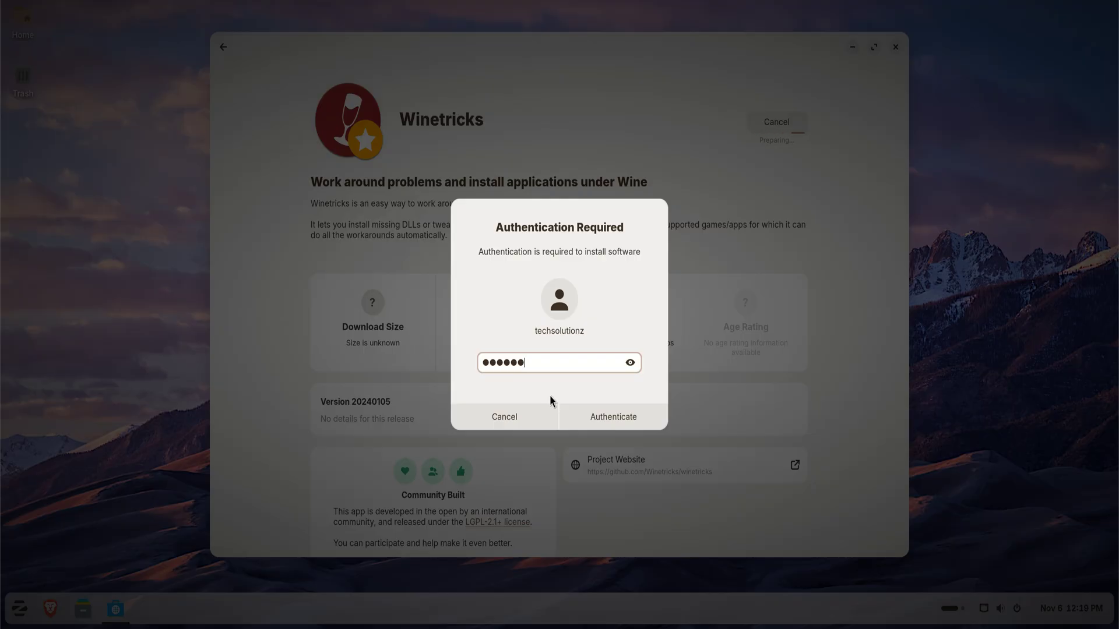
pyautogui.click(603, 416)
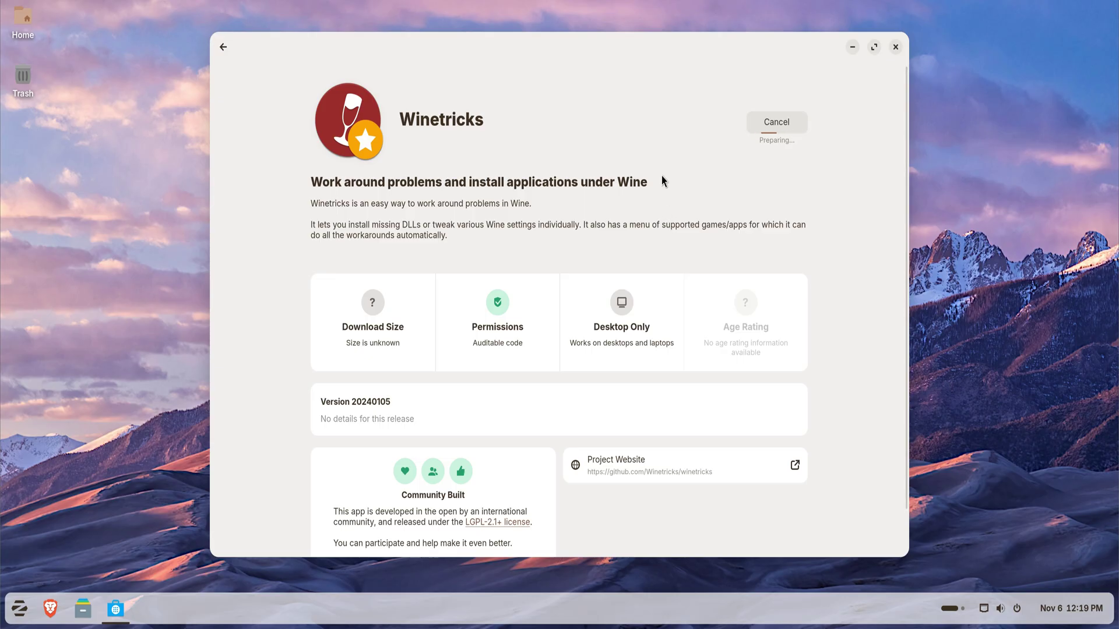
pyautogui.click(895, 47)
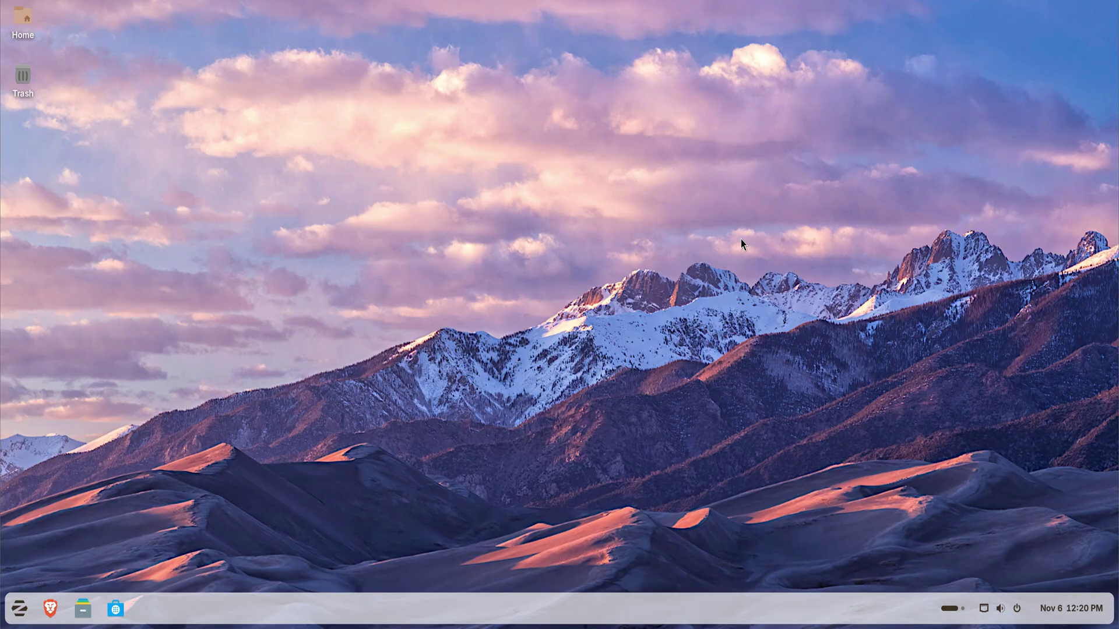